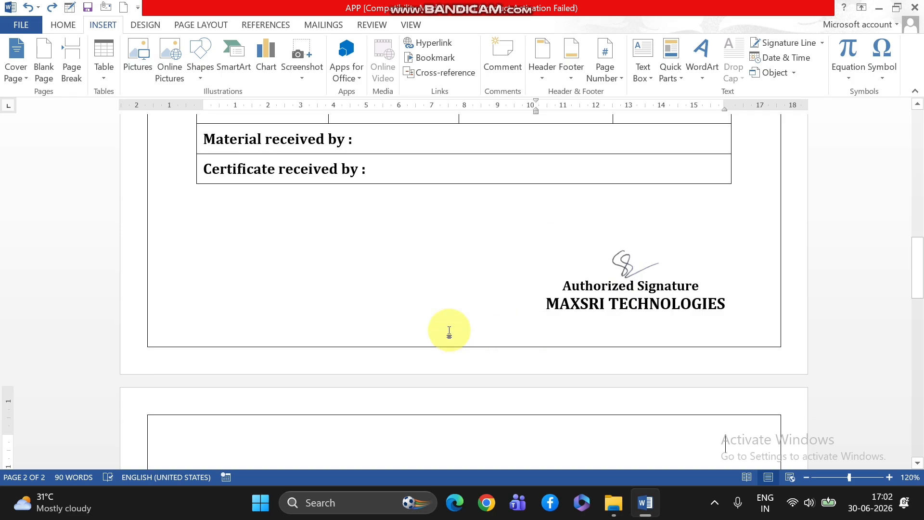
# - Delete the signature picture above "Authorized Signature" and the "student signature" line on the second page
pyautogui.click(617, 259)
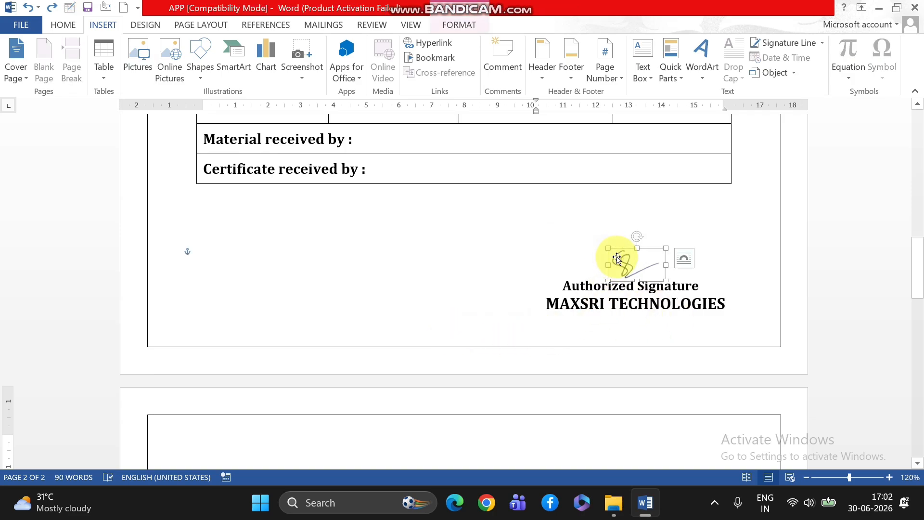
pyautogui.scroll(-3, 409, 449)
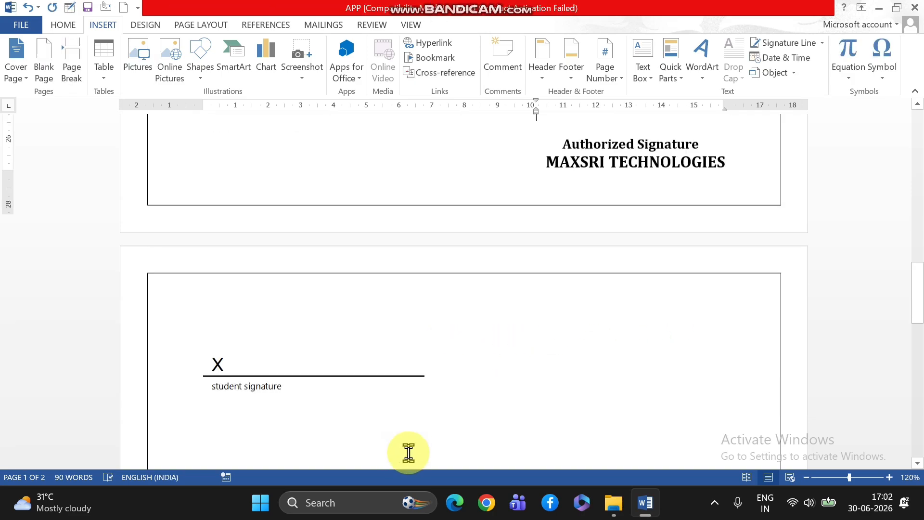
pyautogui.click(268, 355)
pyautogui.press('Delete')
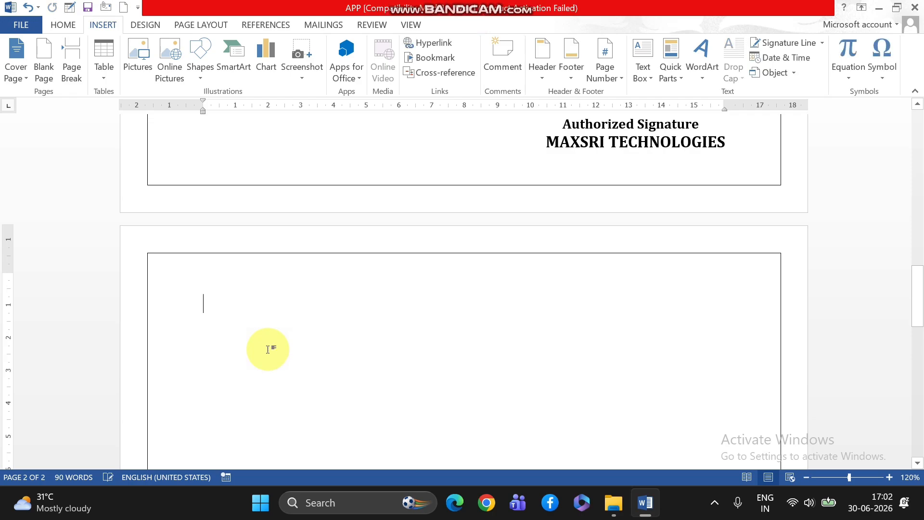
# - Insert the picture "WhatsApp Image 2026-06-16 at 3.15.21 PM" from Downloads above "Authorized Signature"
pyautogui.scroll(3, 320, 351)
pyautogui.click(564, 308)
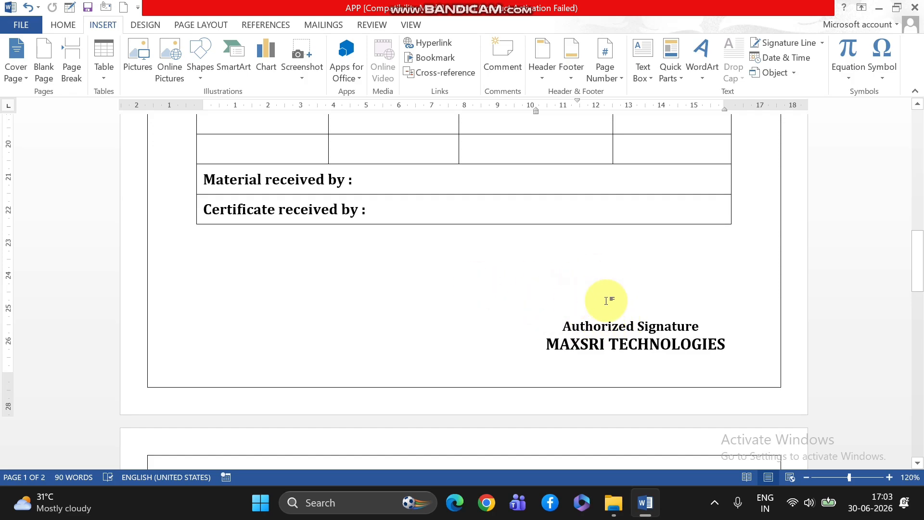
pyautogui.click(141, 75)
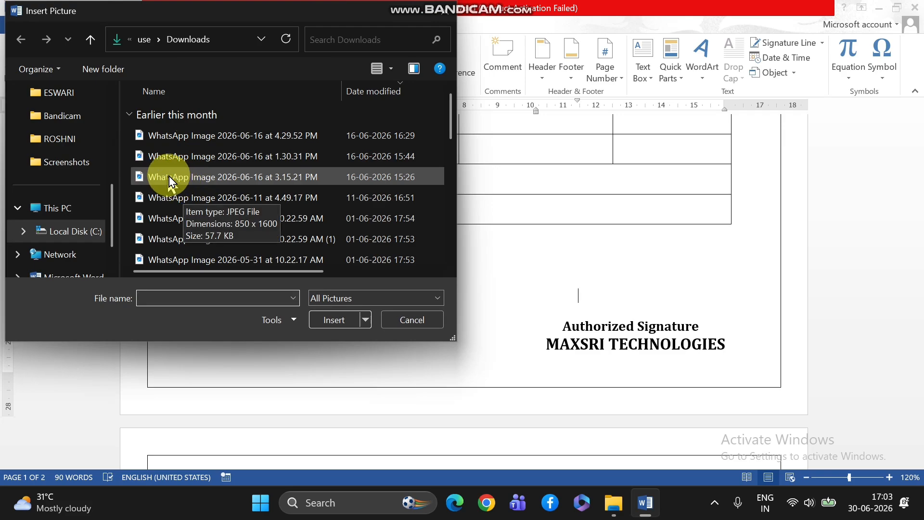
pyautogui.click(188, 179)
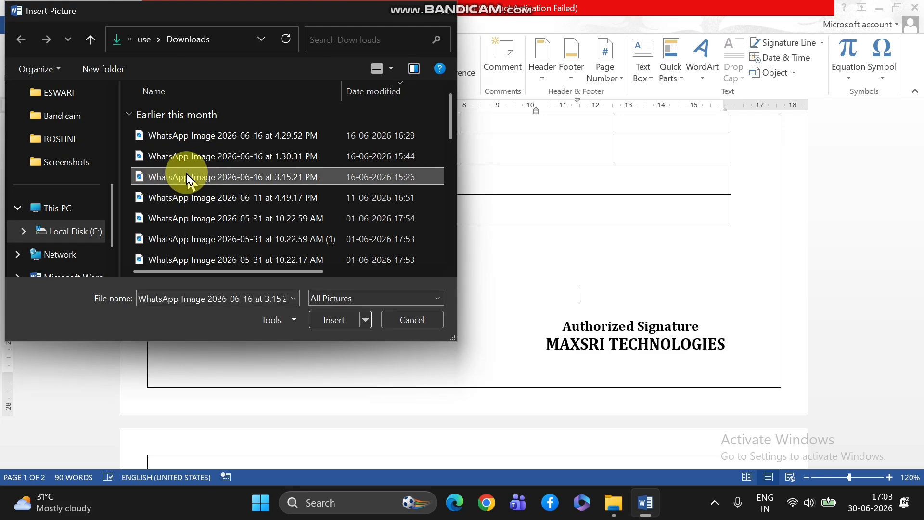
pyautogui.click(340, 321)
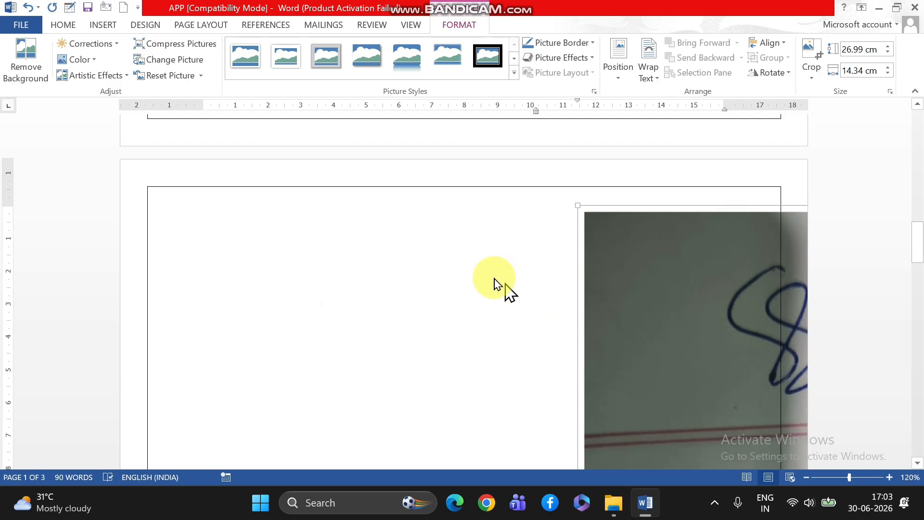
# - Examine the inserted signature photo over its full height
pyautogui.scroll(-1, 622, 366)
pyautogui.scroll(-3, 622, 365)
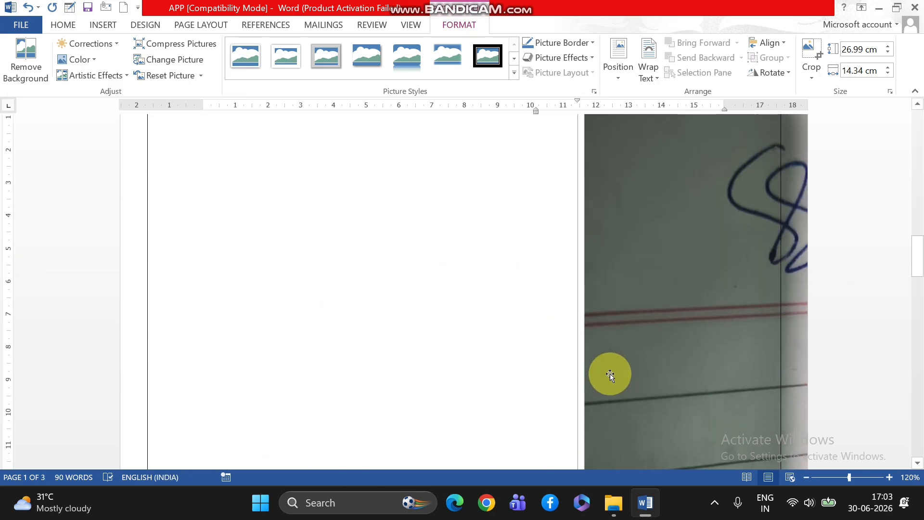
pyautogui.scroll(1, 718, 349)
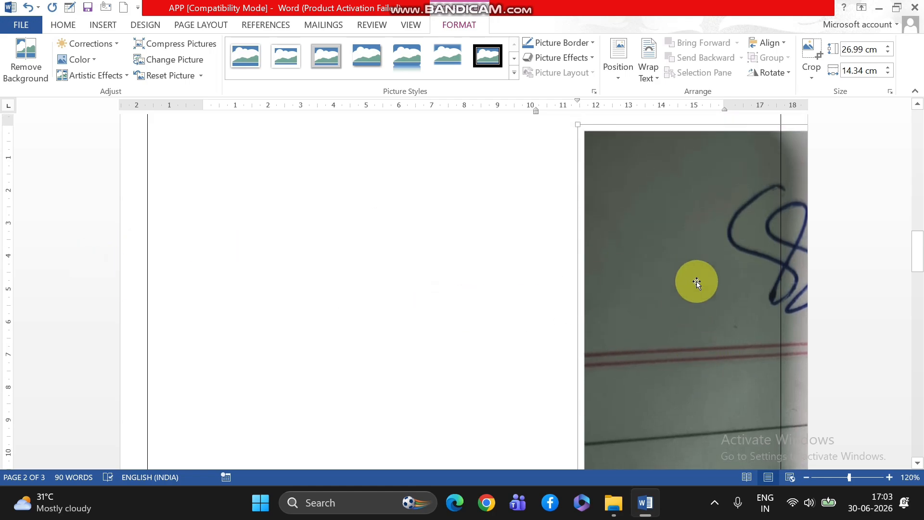
pyautogui.scroll(-3, 697, 282)
pyautogui.scroll(-3, 696, 283)
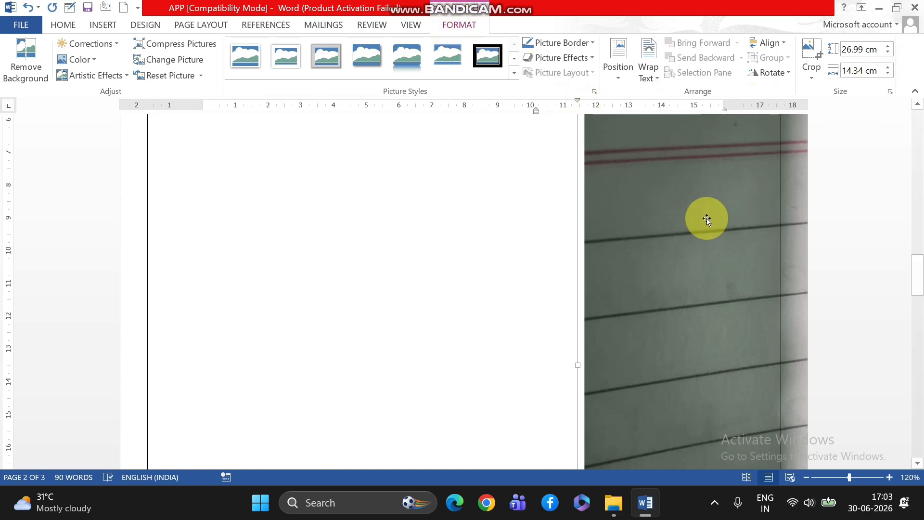
pyautogui.scroll(-9, 653, 282)
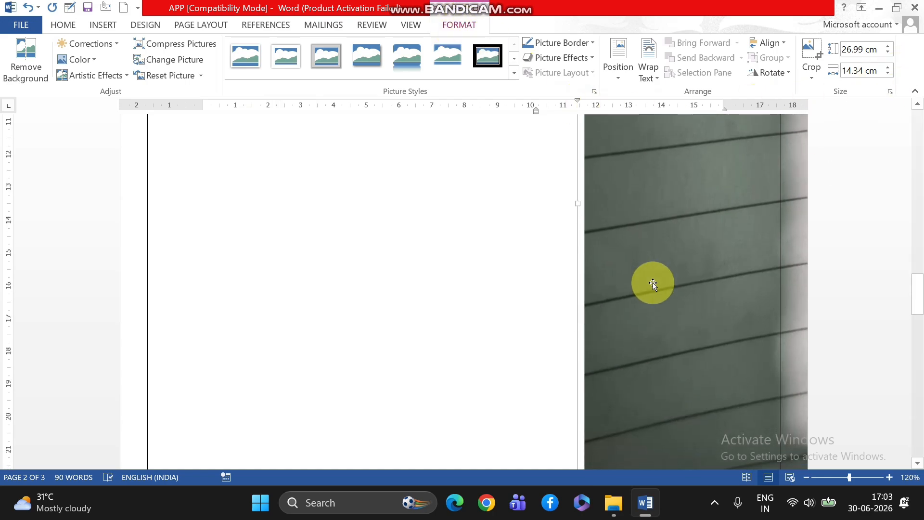
pyautogui.scroll(-5, 653, 283)
pyautogui.scroll(10, 652, 283)
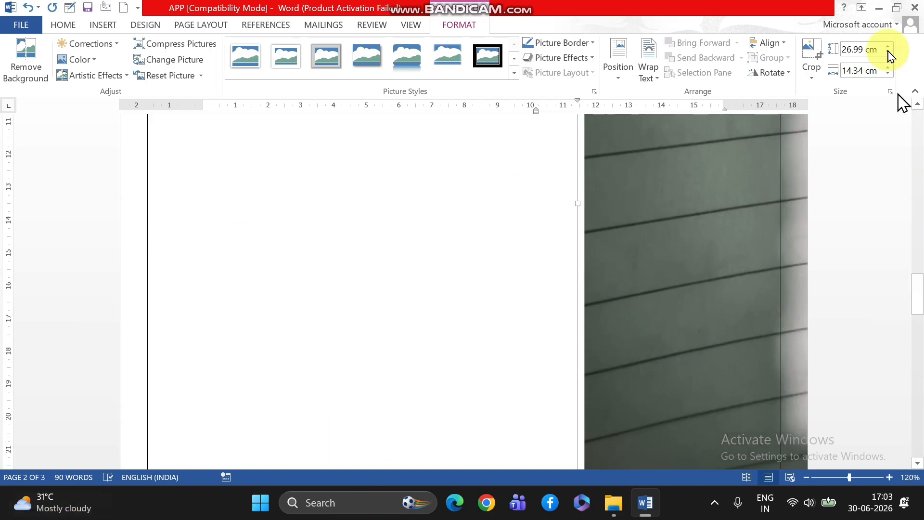
# - Crop the photo's top-left corner inward, leaving it about 25.57 cm high and 10.55 cm wide
pyautogui.click(812, 81)
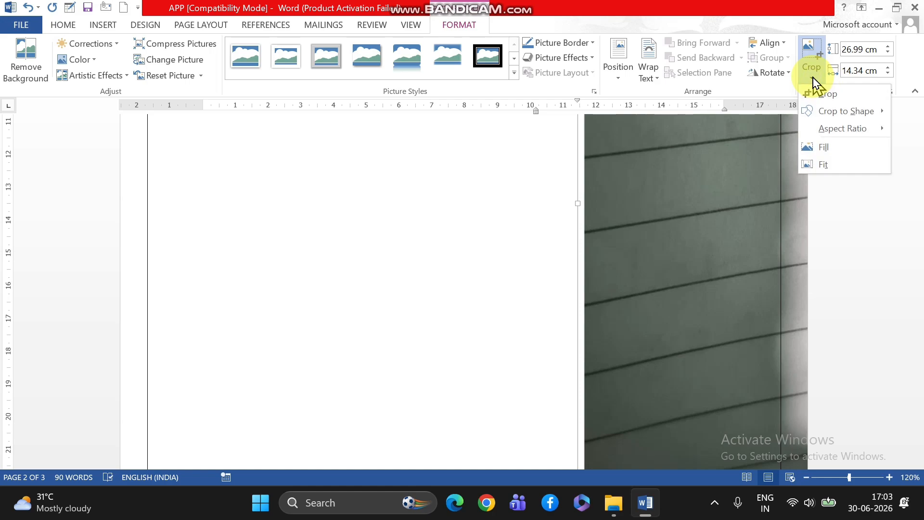
pyautogui.click(821, 93)
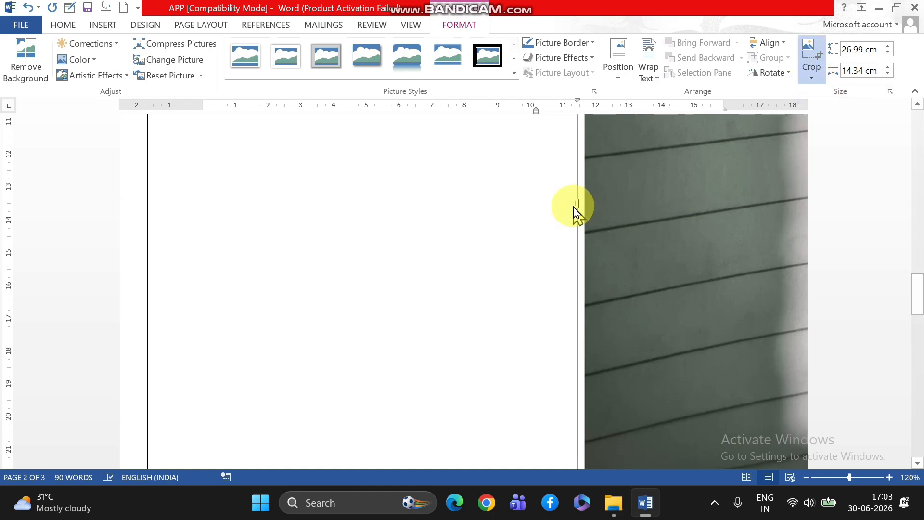
pyautogui.scroll(10, 681, 216)
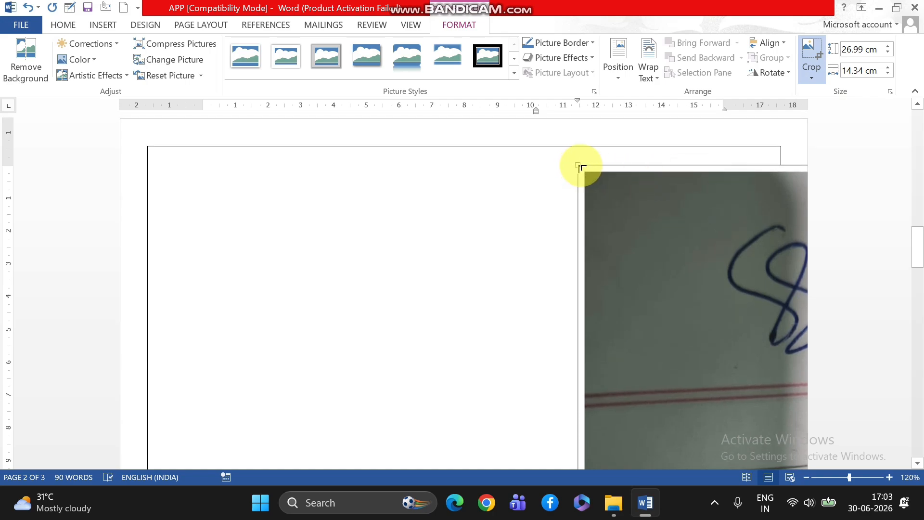
pyautogui.moveTo(581, 166); pyautogui.dragTo(703, 211)
# - Crop away the lower part of the photo up to just below the signature, to a height of about 5.96 cm
pyautogui.scroll(-13, 873, 366)
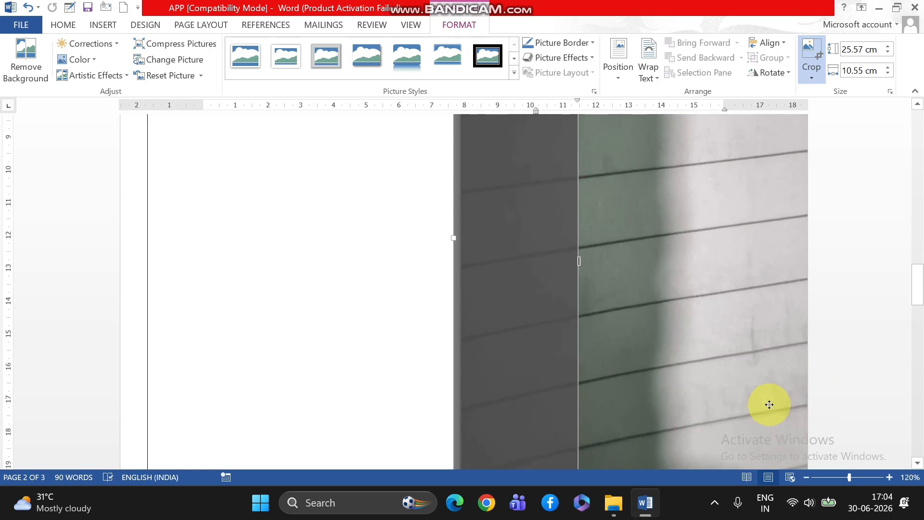
pyautogui.scroll(-1, 768, 407)
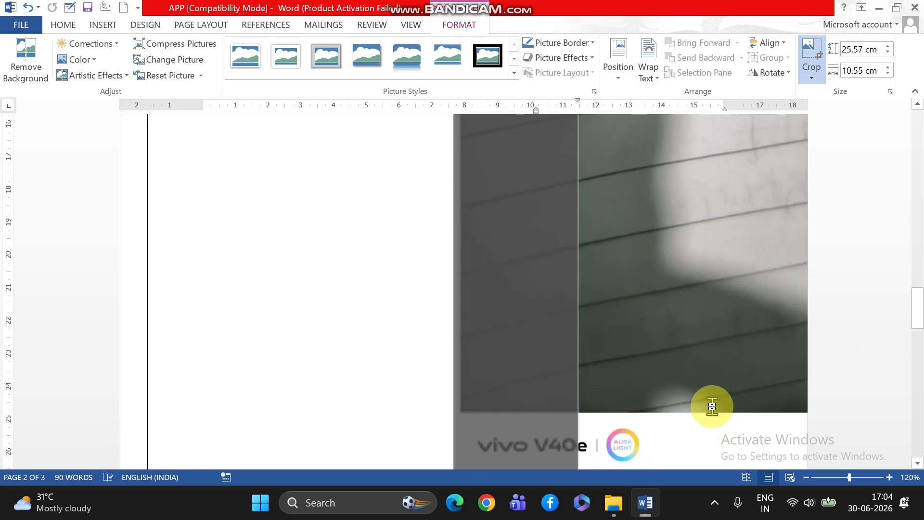
pyautogui.scroll(-4, 709, 404)
pyautogui.moveTo(751, 275); pyautogui.dragTo(741, 134)
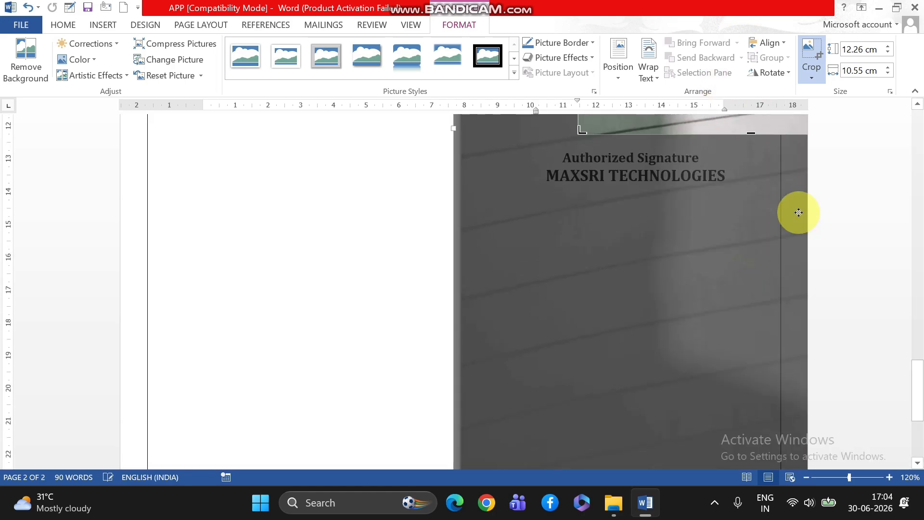
pyautogui.scroll(4, 776, 255)
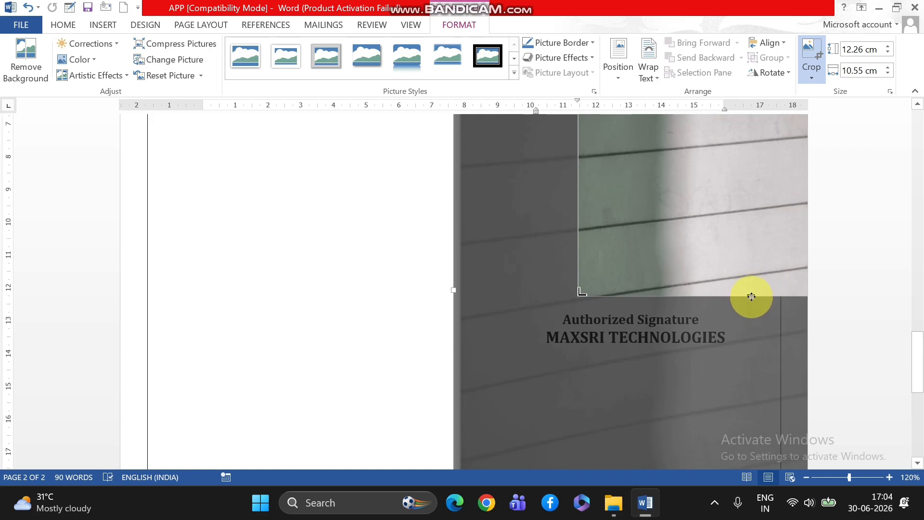
pyautogui.moveTo(752, 293)
pyautogui.mouseDown()
pyautogui.moveTo(577, 292)
pyautogui.moveTo(611, 113)
pyautogui.mouseUp()
# - Extend the crop's left edge to a width of about 10.58 cm, trim its bottom to about 4.6 cm high, and apply the crop
pyautogui.scroll(5, 785, 246)
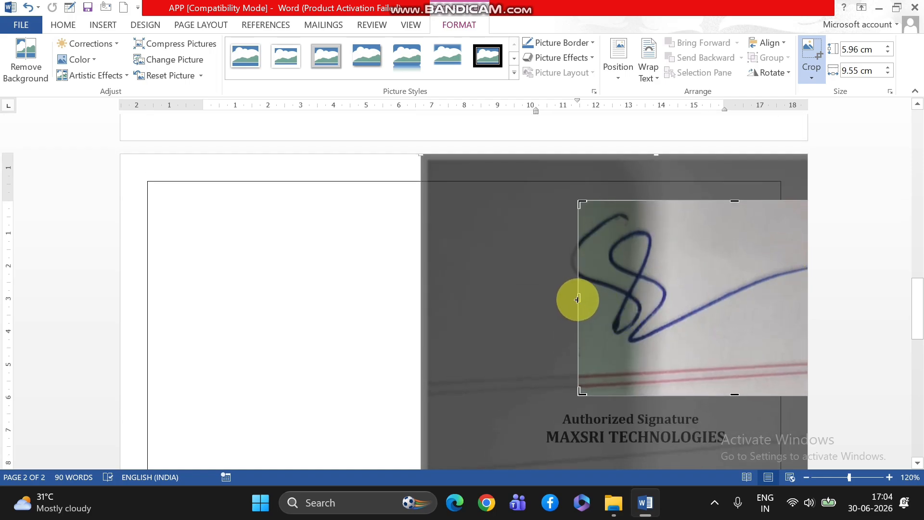
pyautogui.moveTo(578, 299); pyautogui.dragTo(542, 290)
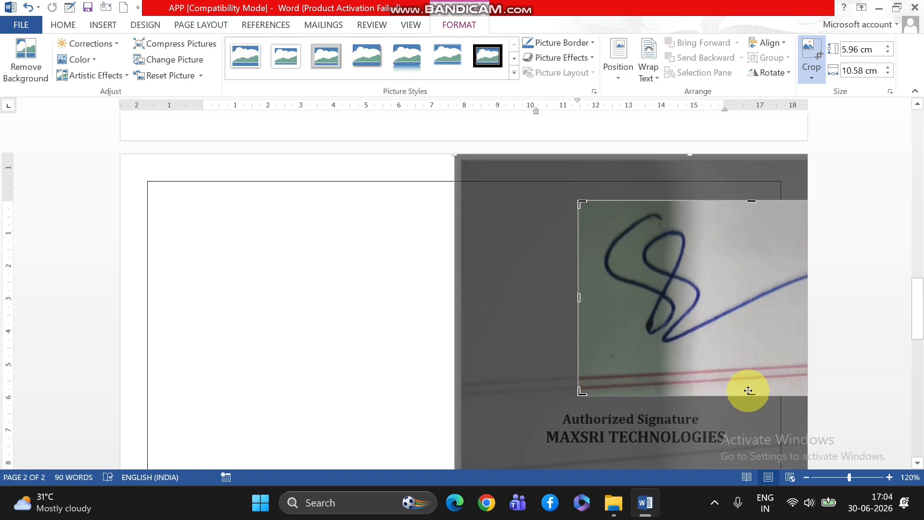
pyautogui.moveTo(749, 395); pyautogui.dragTo(737, 351)
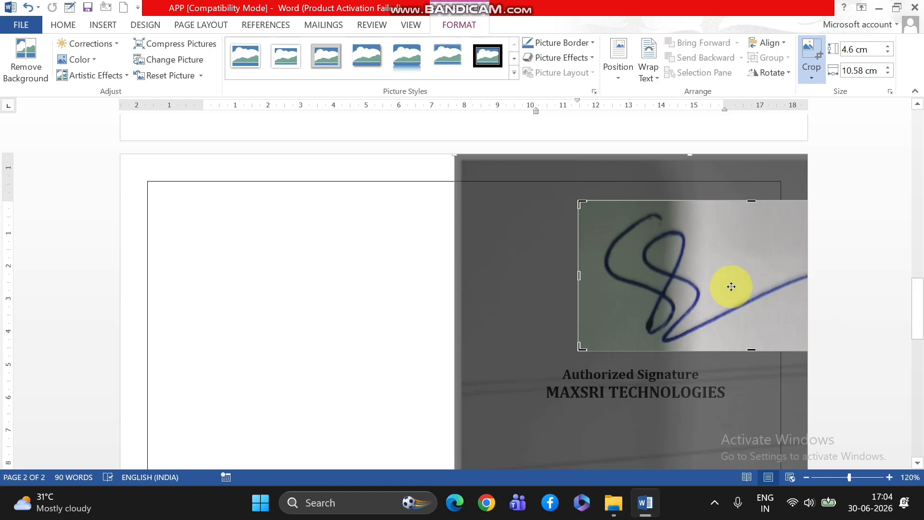
pyautogui.click(419, 291)
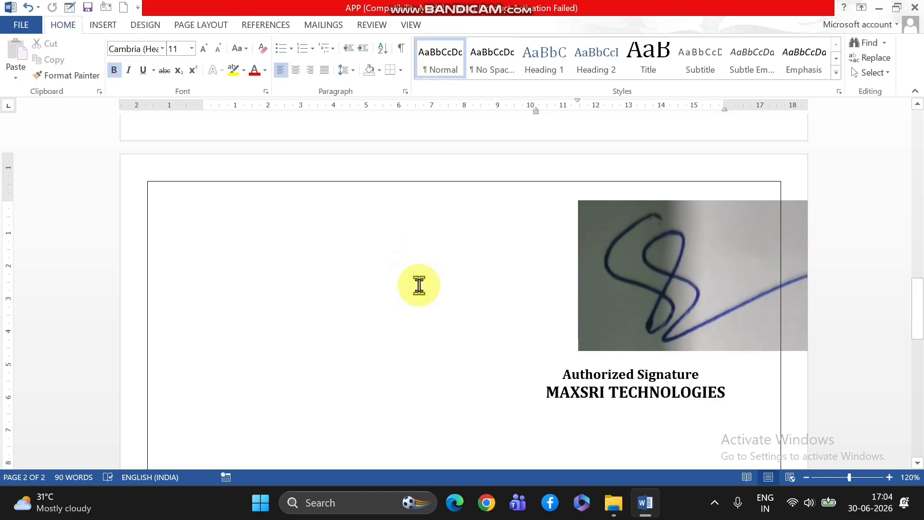
# - Preview the artistic effects on the cropped signature picture and apply the smooth, paint-like one
pyautogui.click(731, 274)
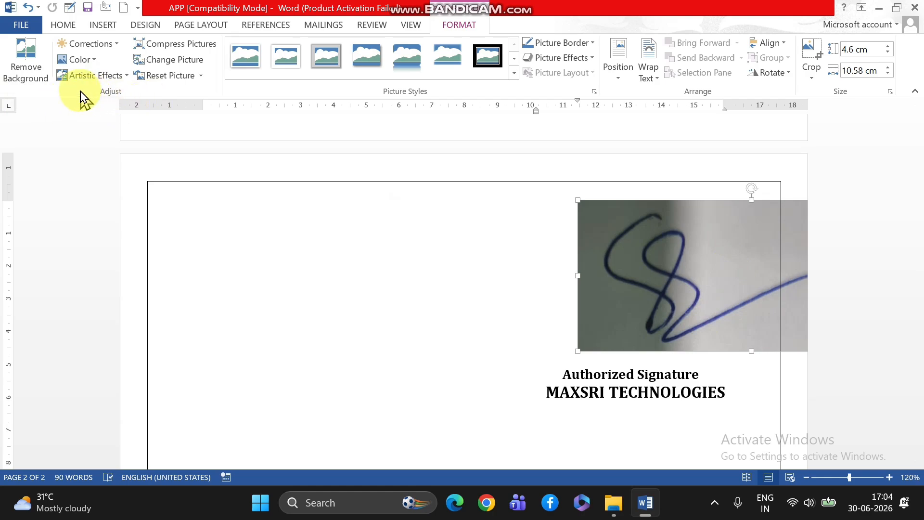
pyautogui.click(106, 78)
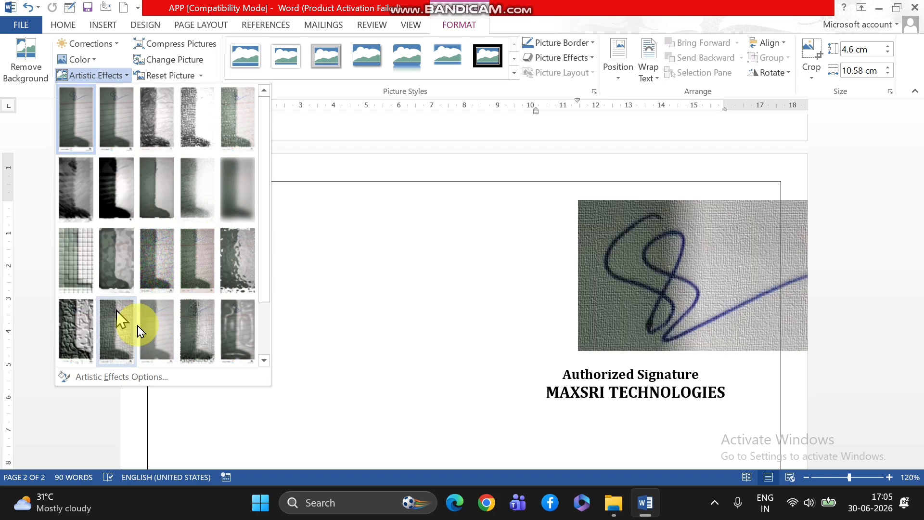
pyautogui.moveTo(260, 226); pyautogui.dragTo(268, 292)
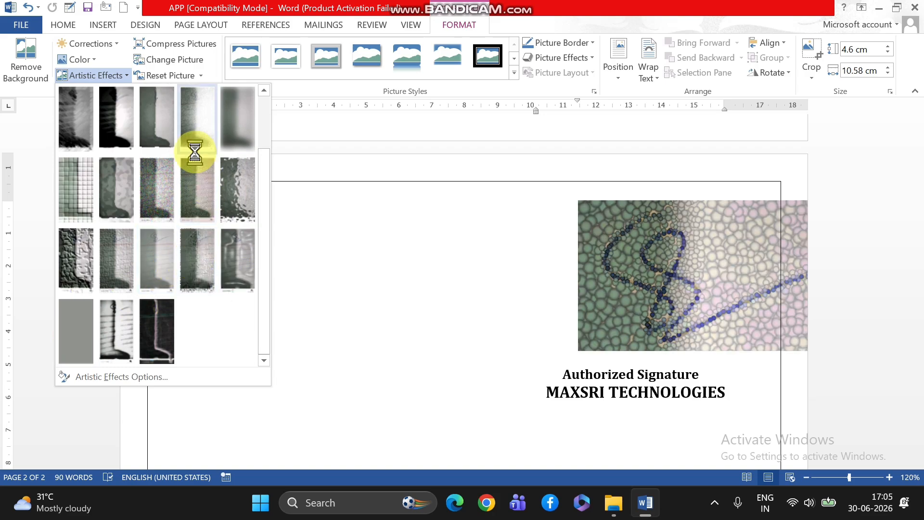
pyautogui.scroll(1, 246, 133)
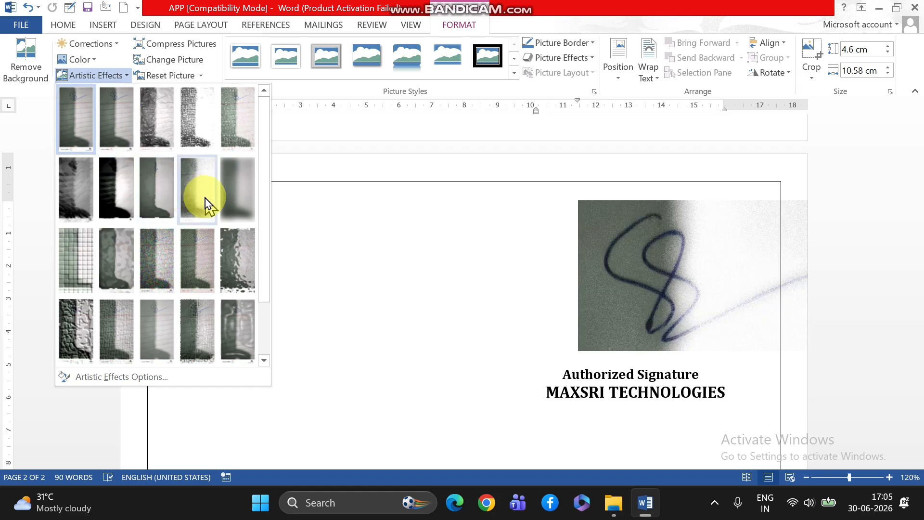
pyautogui.click(151, 191)
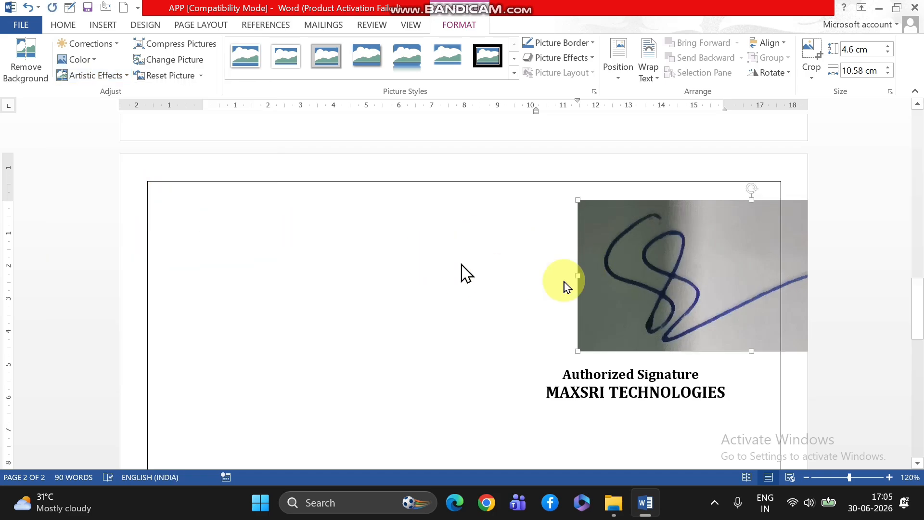
# - Start background removal on the signature picture and mark the paper areas inside the signature's loops for removal
pyautogui.click(25, 77)
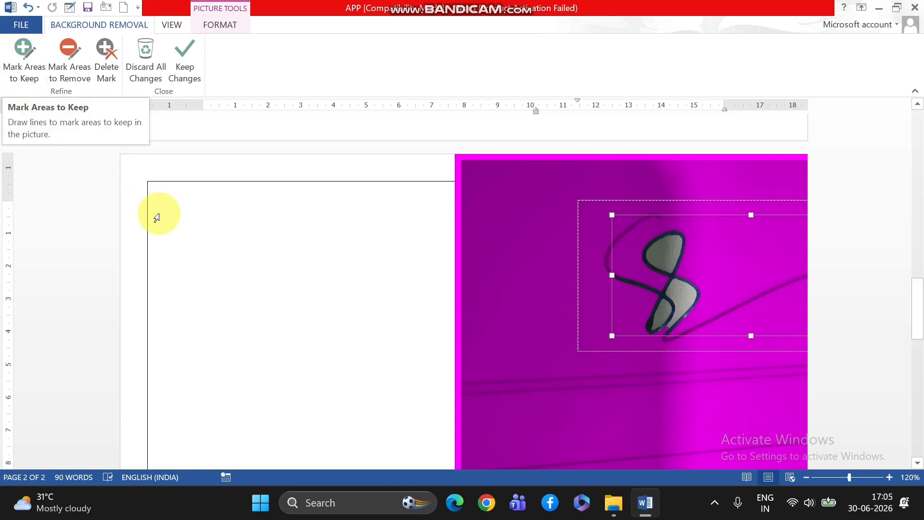
pyautogui.click(70, 83)
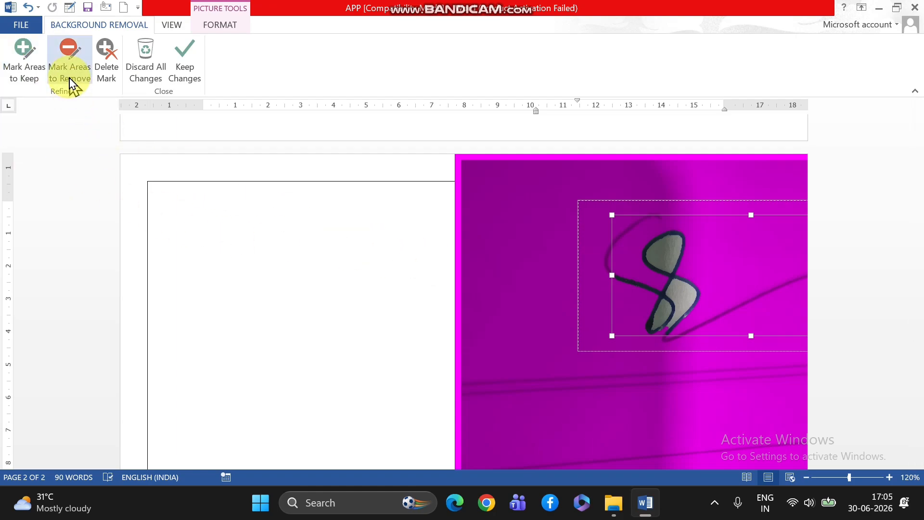
pyautogui.moveTo(656, 208); pyautogui.dragTo(664, 248)
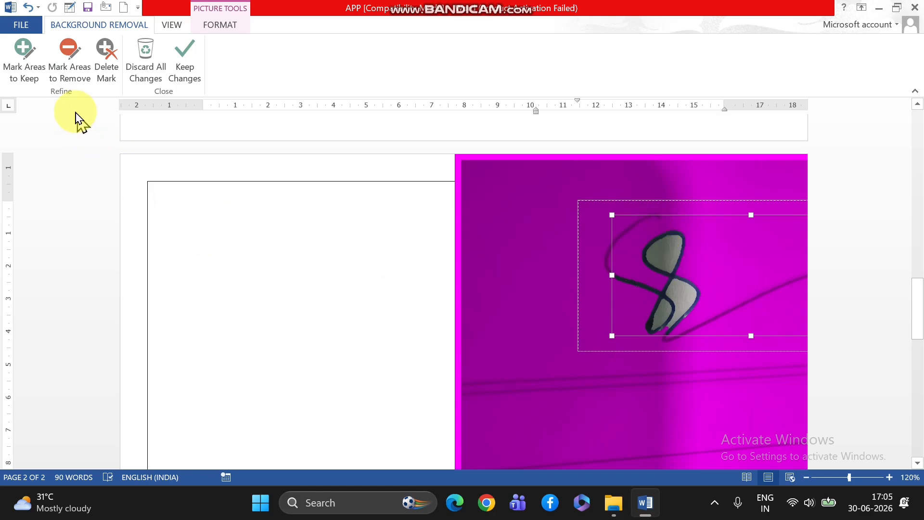
pyautogui.click(70, 87)
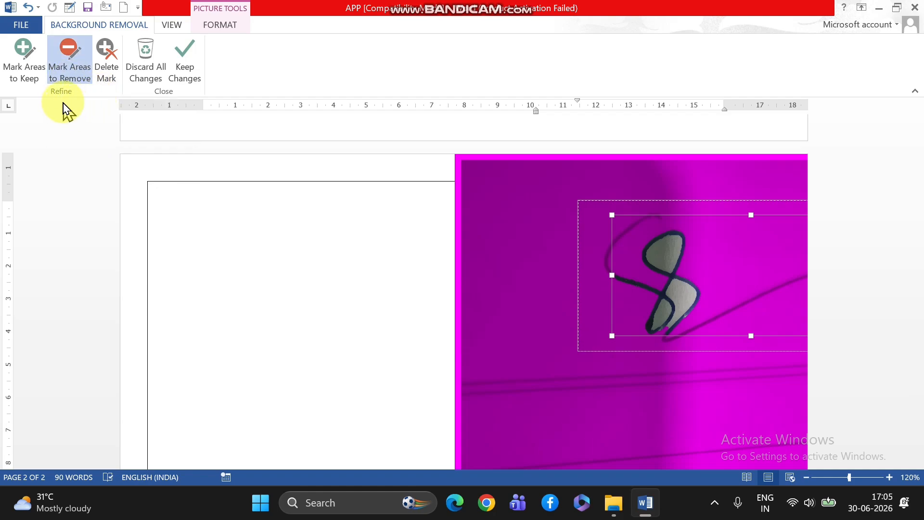
pyautogui.click(663, 254)
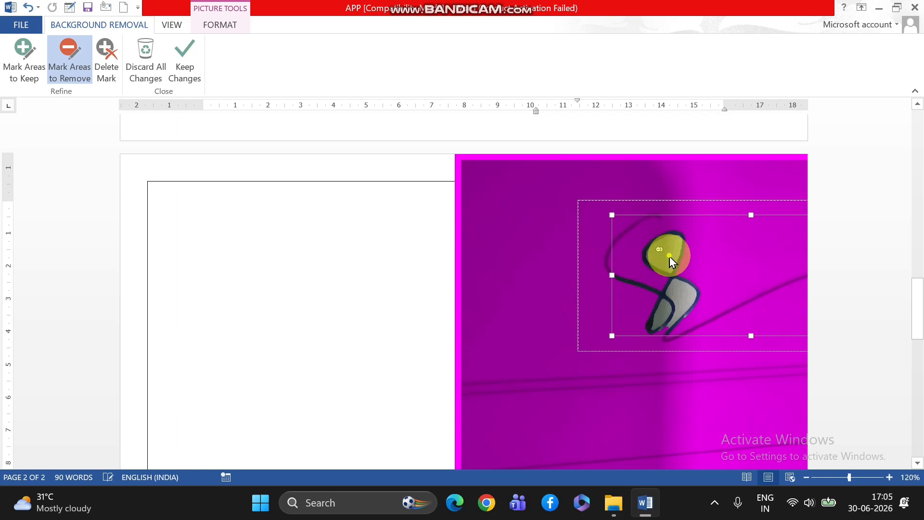
pyautogui.click(658, 253)
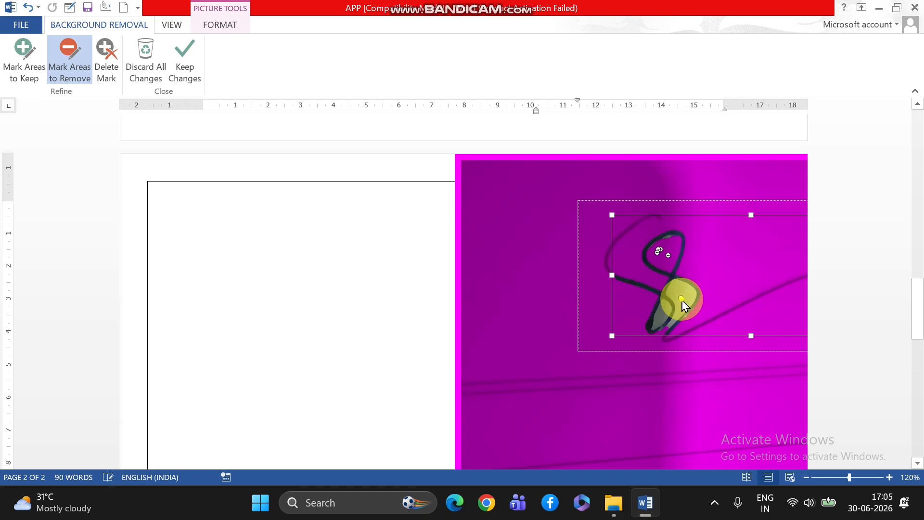
pyautogui.click(660, 313)
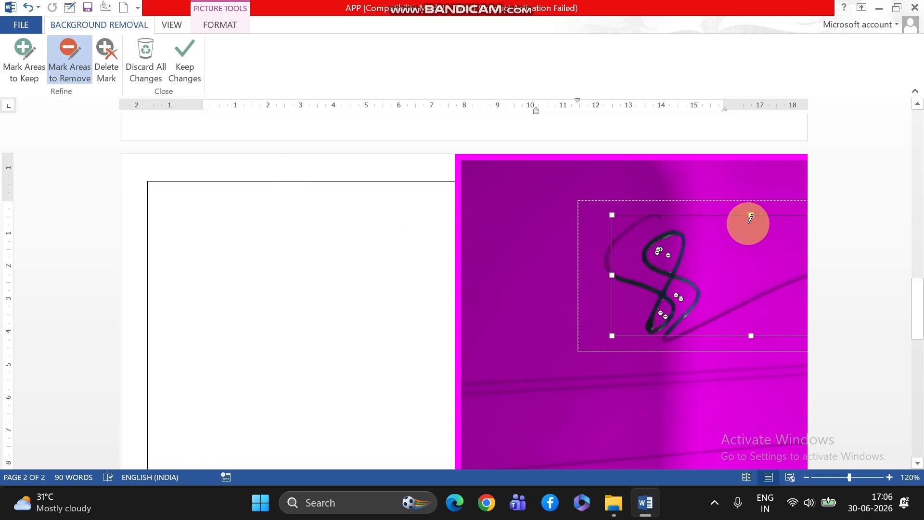
# - Extend the background-removal area upward, leftward and downward around the whole signature, and keep the background removal changes
pyautogui.moveTo(750, 217); pyautogui.dragTo(745, 196)
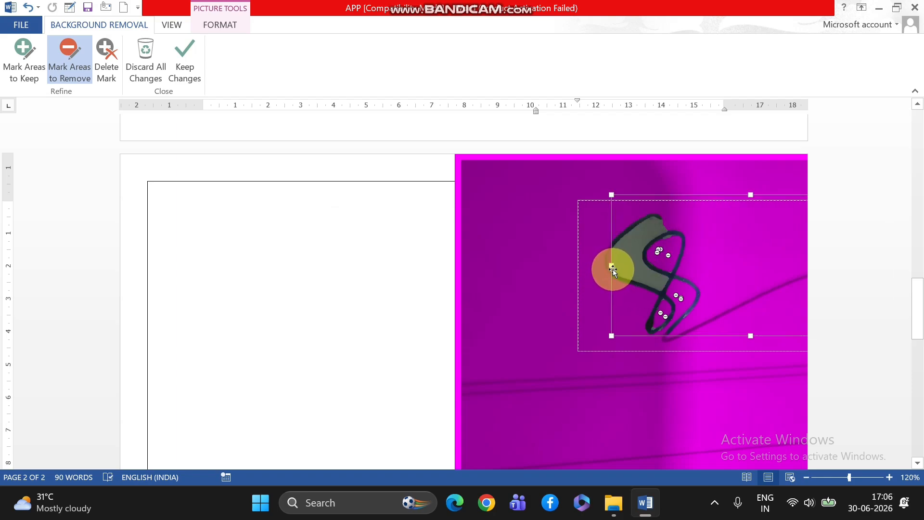
pyautogui.moveTo(612, 265); pyautogui.dragTo(562, 268)
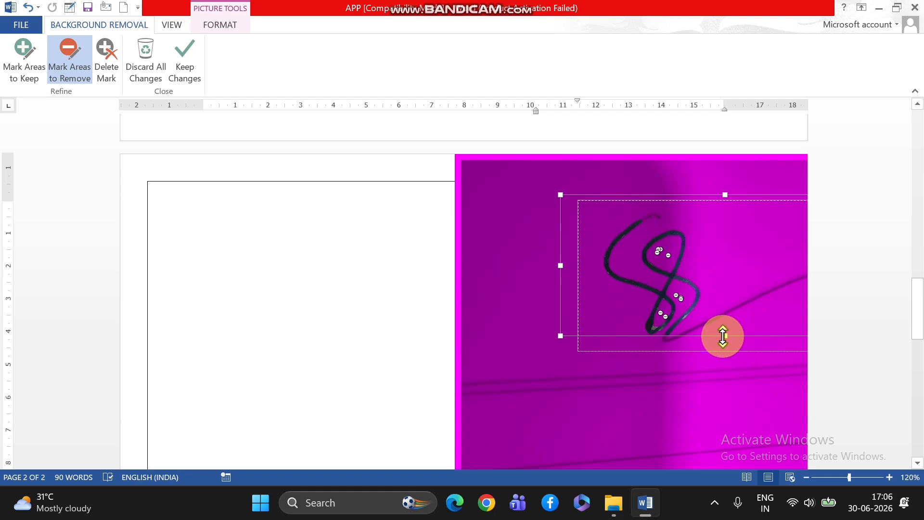
pyautogui.moveTo(725, 337); pyautogui.dragTo(724, 353)
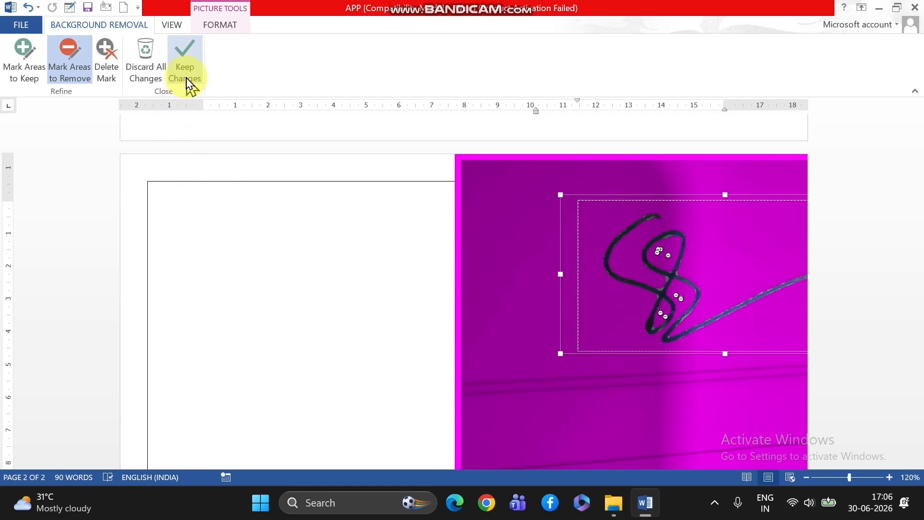
pyautogui.click(187, 77)
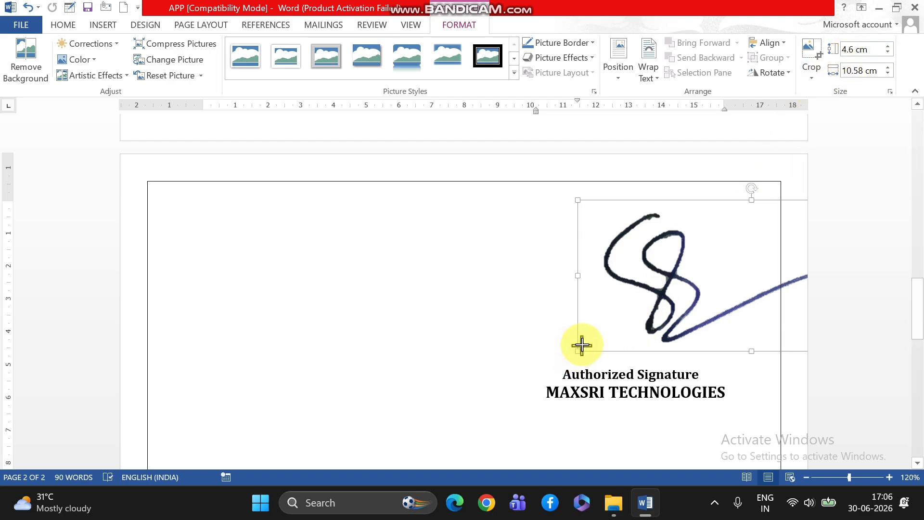
# - Shrink the signature picture proportionally to about 0.87 cm high and 2.01 cm wide
pyautogui.moveTo(581, 345); pyautogui.dragTo(656, 274)
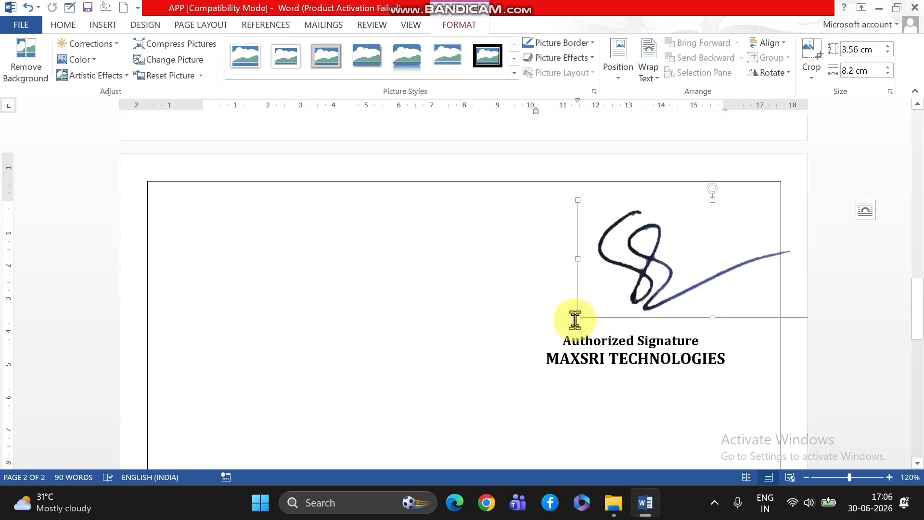
pyautogui.moveTo(580, 317); pyautogui.dragTo(645, 252)
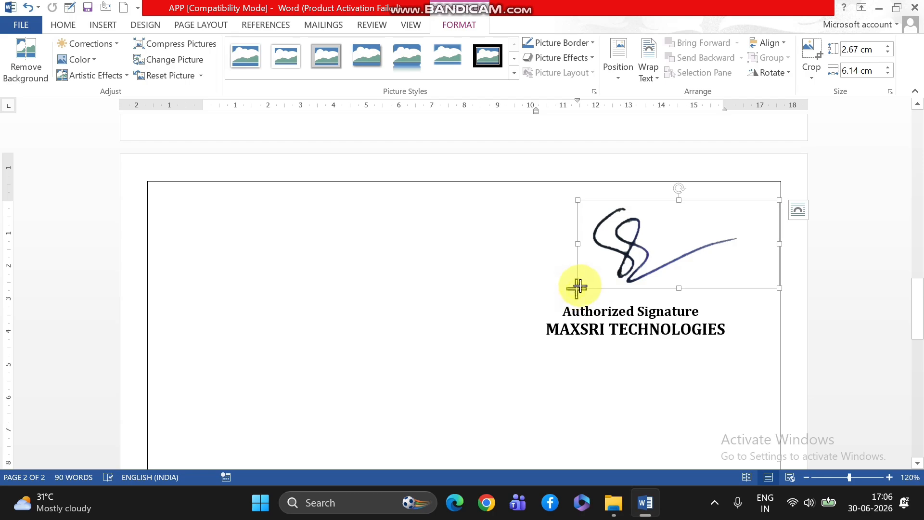
pyautogui.moveTo(578, 287)
pyautogui.mouseDown()
pyautogui.moveTo(605, 258)
pyautogui.moveTo(639, 245)
pyautogui.mouseUp()
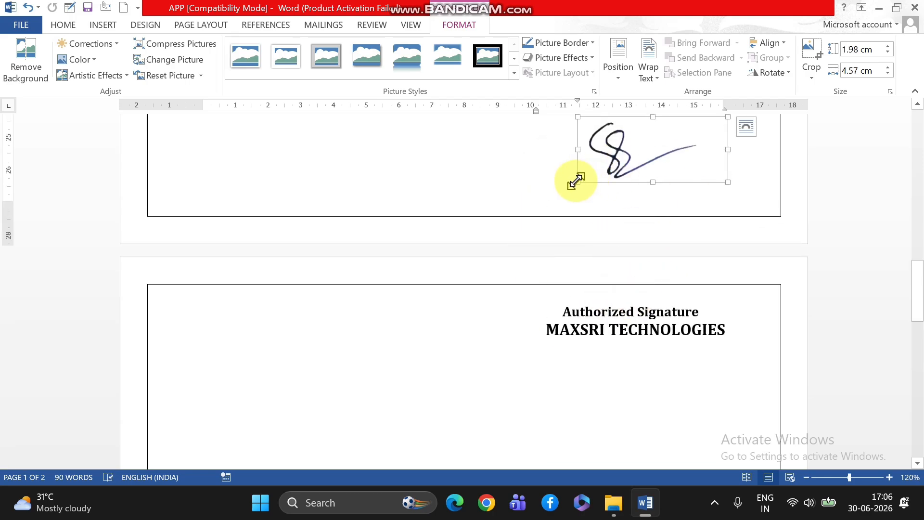
pyautogui.moveTo(581, 176)
pyautogui.mouseDown()
pyautogui.moveTo(598, 153)
pyautogui.moveTo(609, 156)
pyautogui.mouseUp()
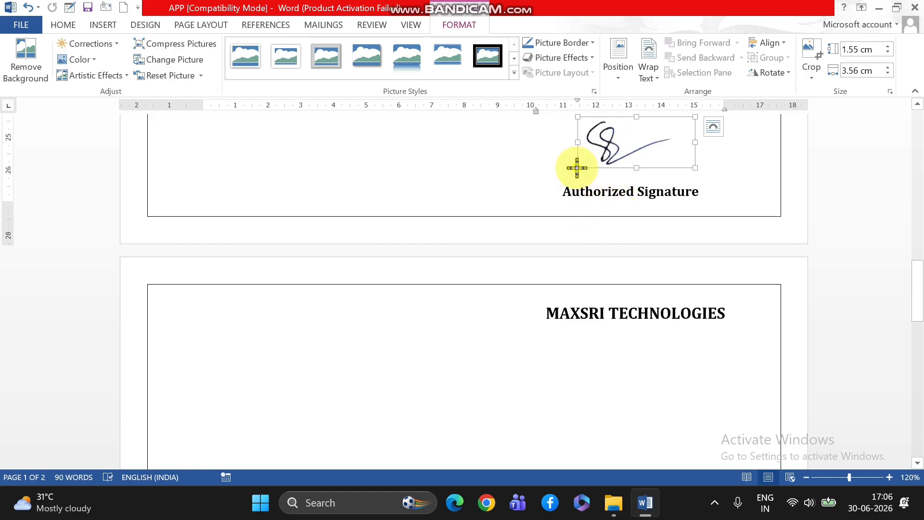
pyautogui.moveTo(576, 167)
pyautogui.mouseDown()
pyautogui.moveTo(596, 143)
pyautogui.moveTo(603, 154)
pyautogui.moveTo(596, 138)
pyautogui.moveTo(613, 144)
pyautogui.mouseUp()
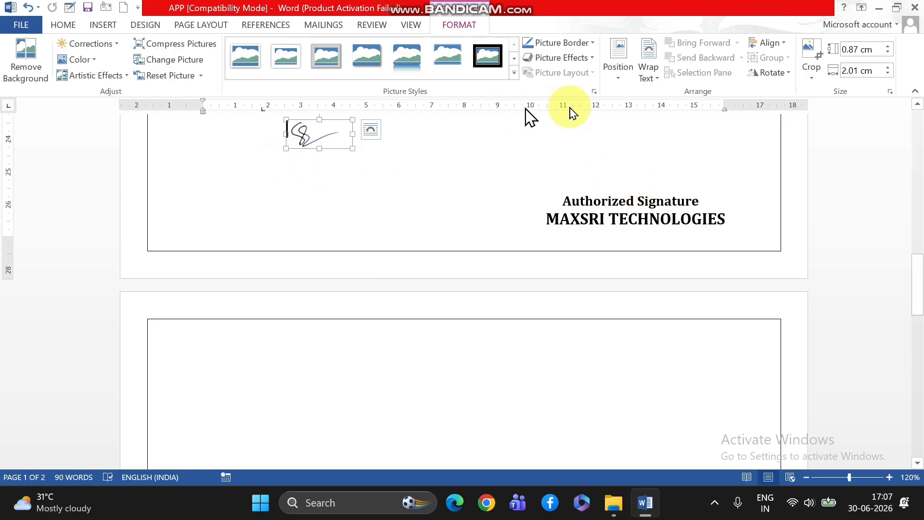
# - Set the signature picture's text wrapping to Behind Text and place it directly above "Authorized Signature"
pyautogui.click(647, 73)
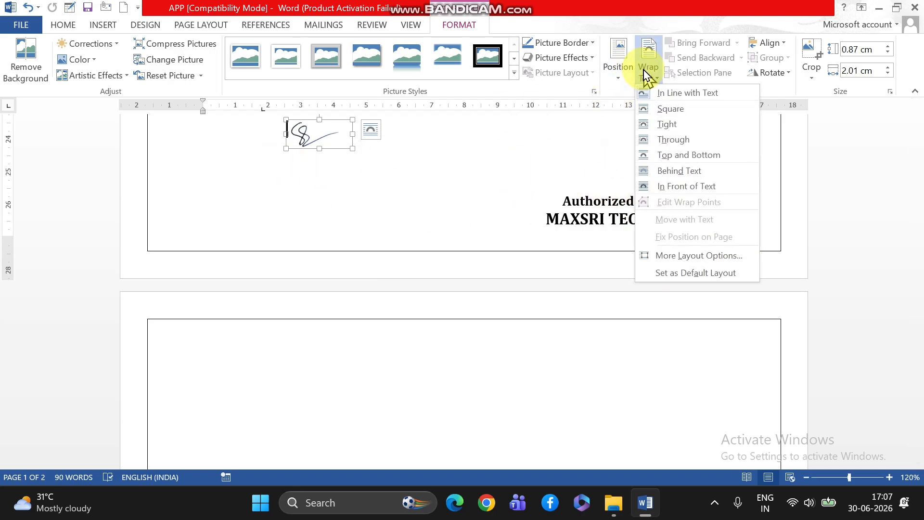
pyautogui.click(686, 173)
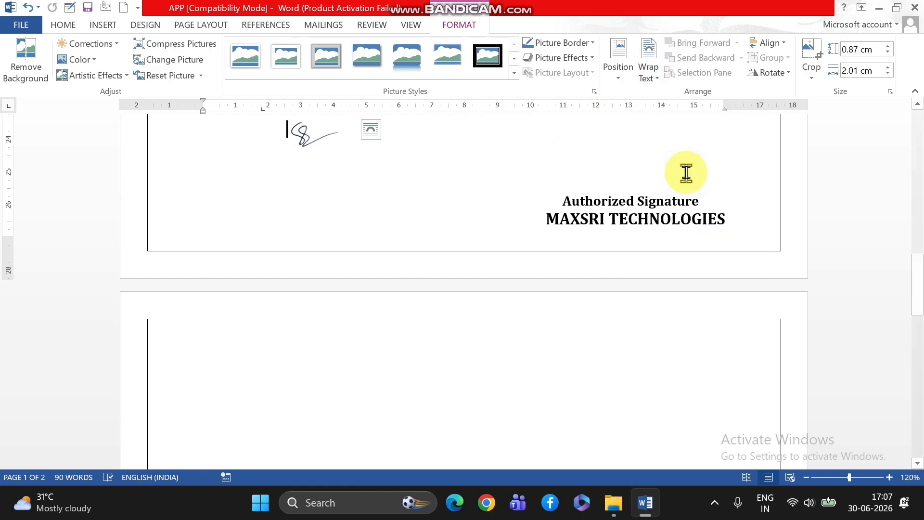
pyautogui.moveTo(315, 124)
pyautogui.mouseDown()
pyautogui.moveTo(561, 194)
pyautogui.moveTo(627, 199)
pyautogui.mouseUp()
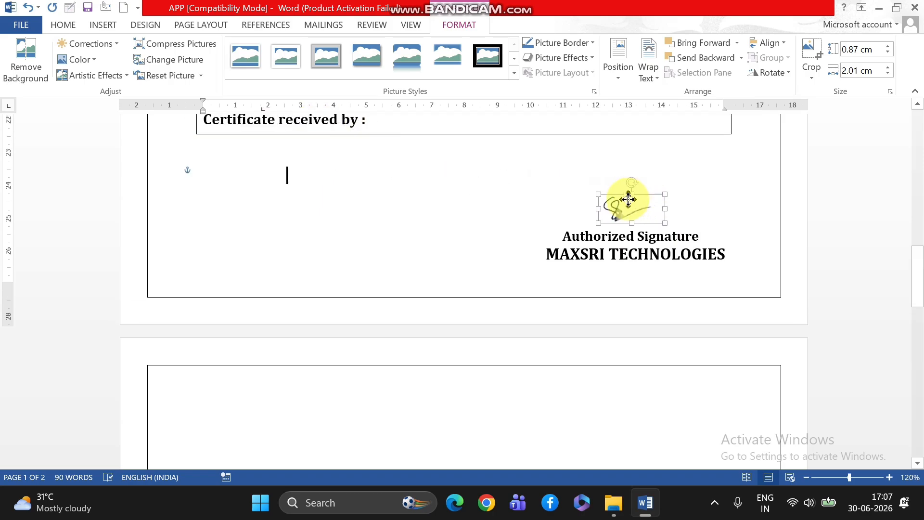
pyautogui.click(506, 212)
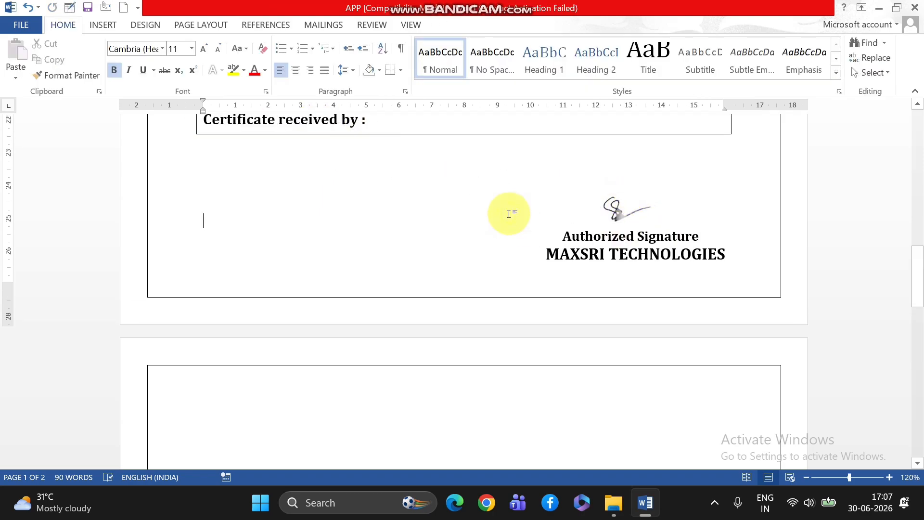
pyautogui.moveTo(608, 205); pyautogui.dragTo(616, 212)
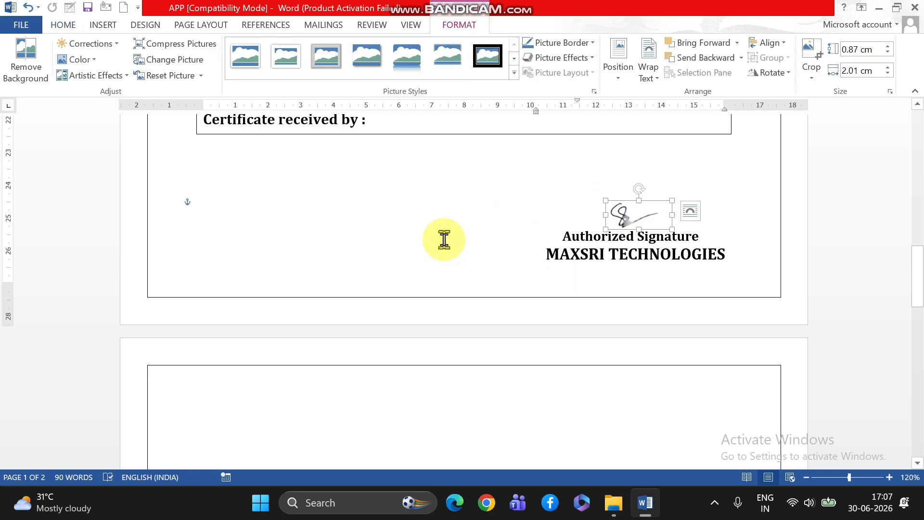
pyautogui.click(443, 239)
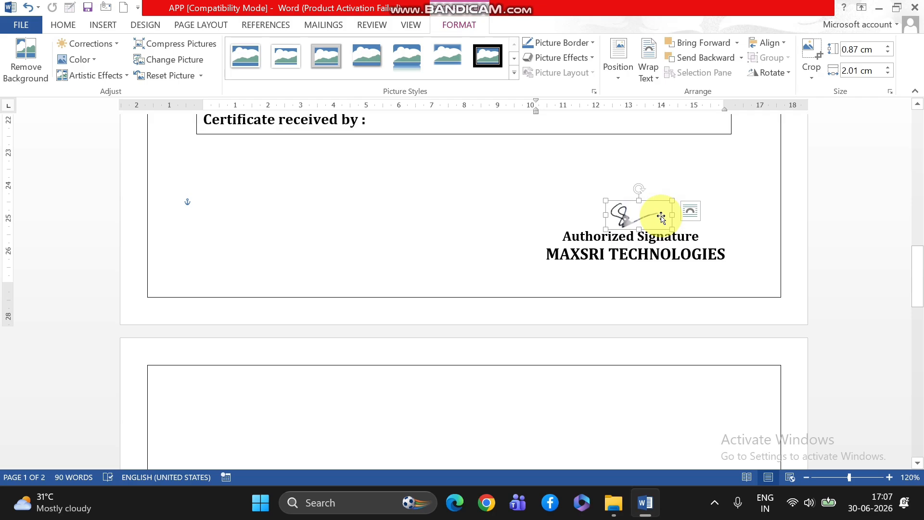
pyautogui.click(465, 229)
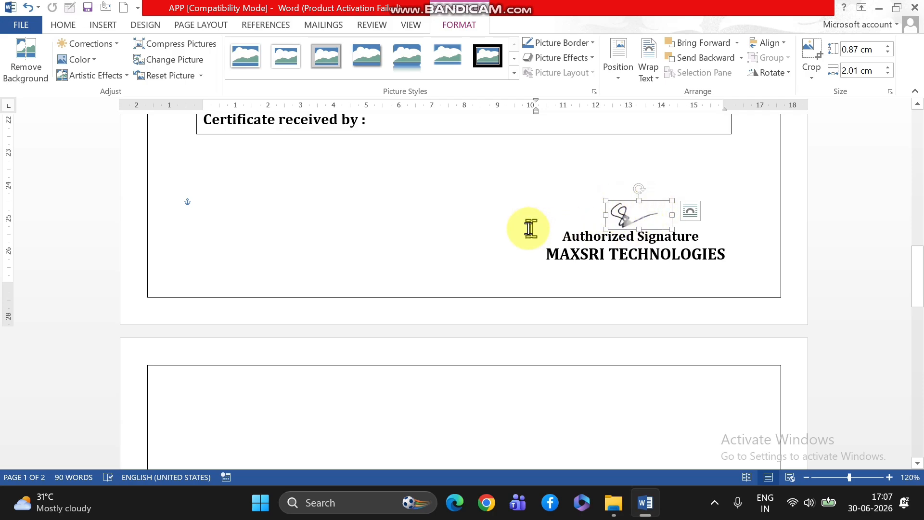
pyautogui.click(23, 28)
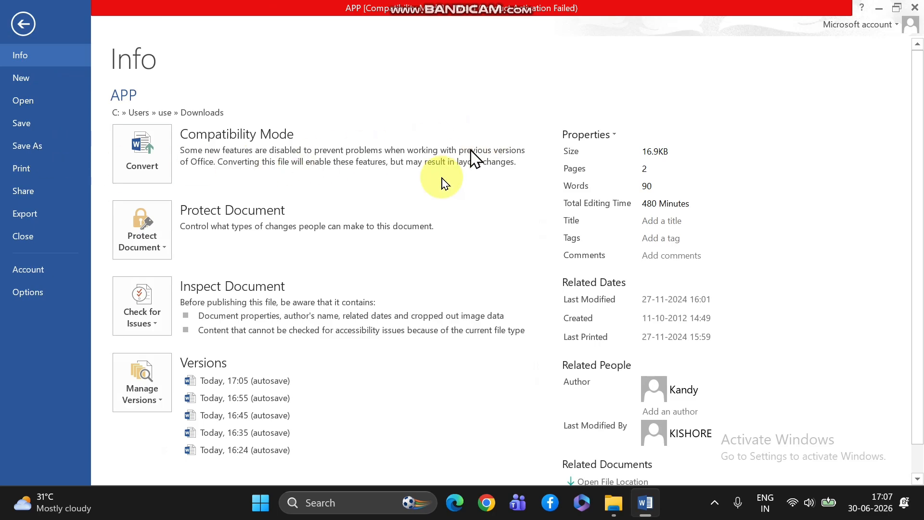
pyautogui.scroll(-1, 340, 204)
pyautogui.scroll(1, 337, 200)
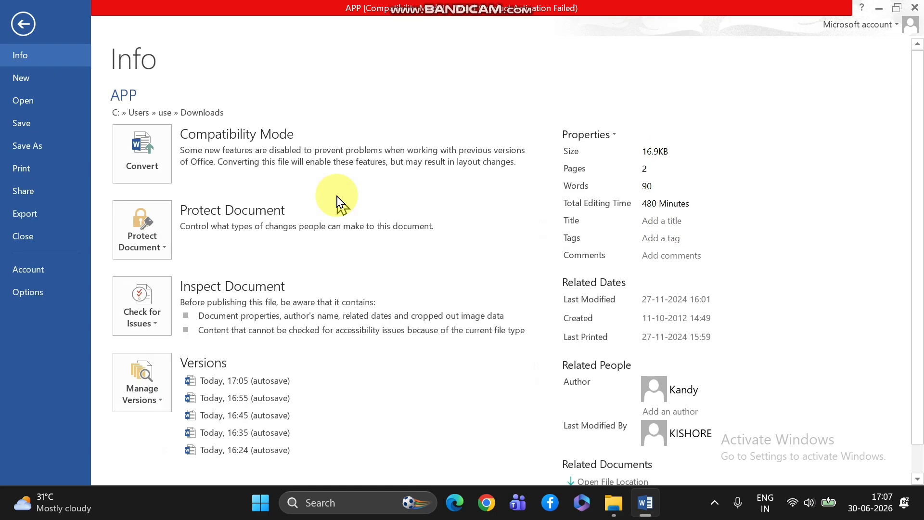
pyautogui.click(24, 25)
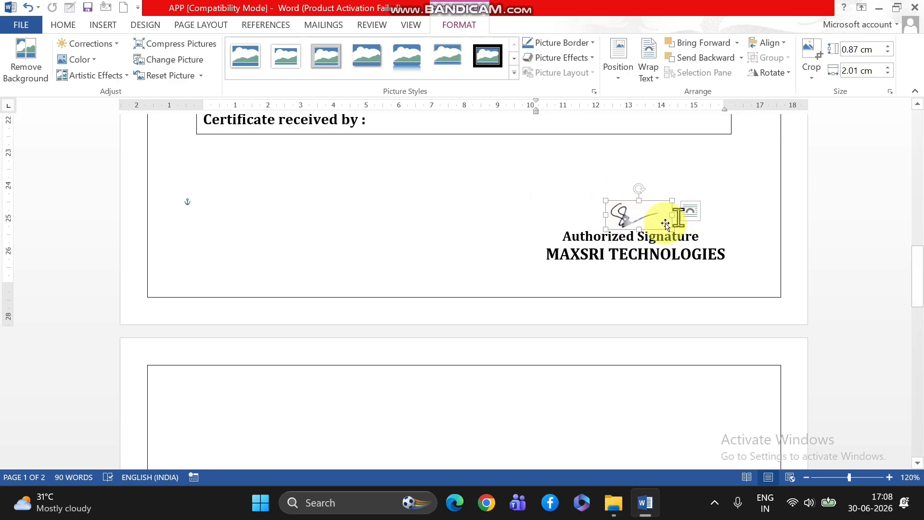
# - Insert a signature line near the start of page 2 with "STUDENT SIGNATURE" as the suggested signer
pyautogui.scroll(-10, 686, 230)
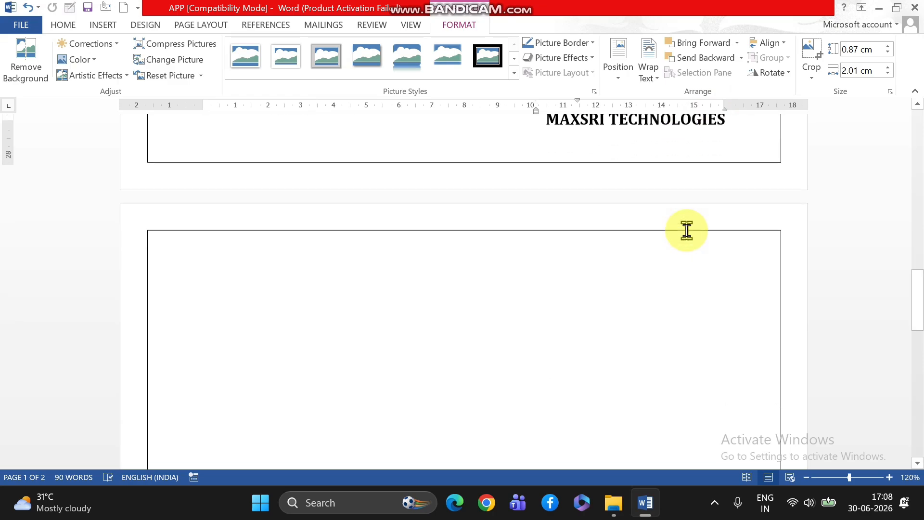
pyautogui.scroll(5, 686, 230)
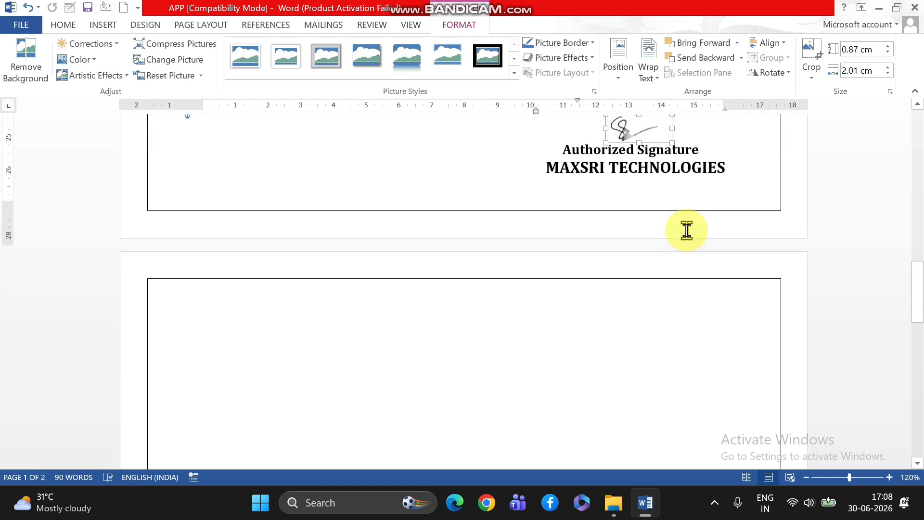
pyautogui.click(265, 388)
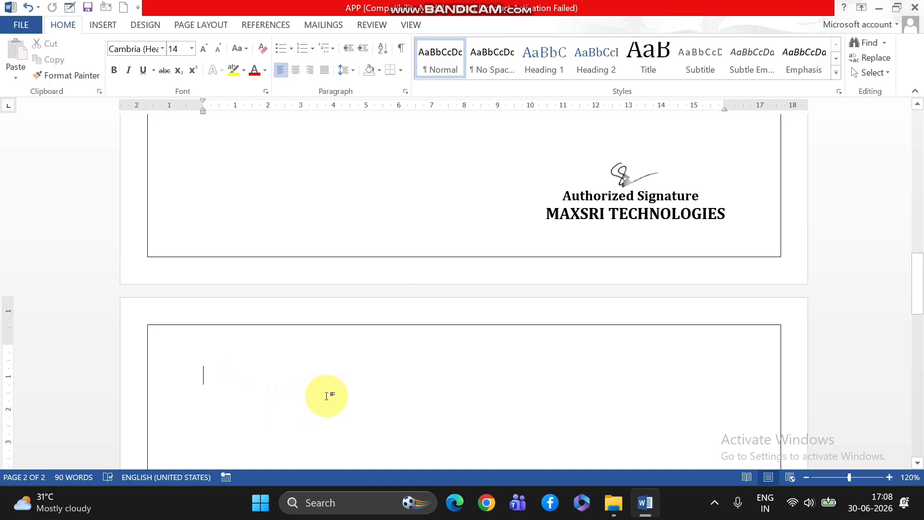
pyautogui.click(106, 24)
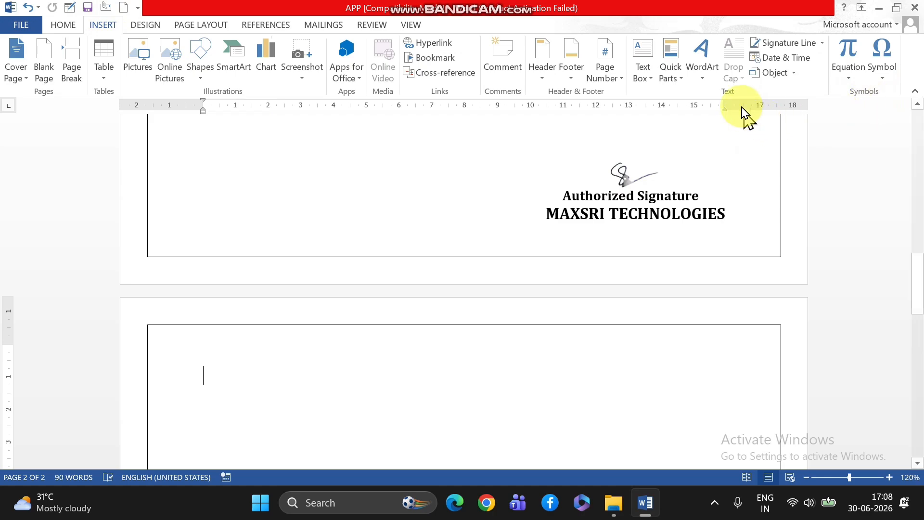
pyautogui.click(794, 44)
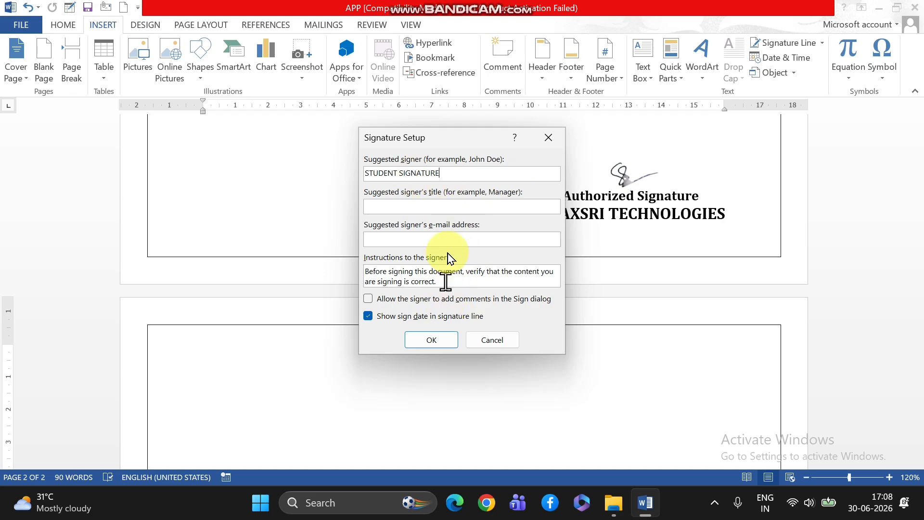
pyautogui.click(430, 341)
# - Review the form's student signature line, office record, applicant fields and the placed authorized signature
pyautogui.scroll(-3, 427, 420)
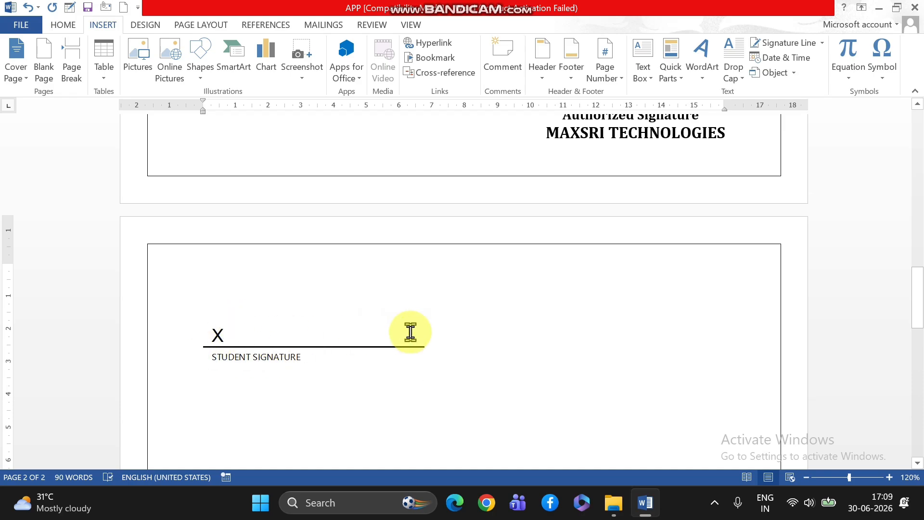
pyautogui.scroll(-4, 558, 331)
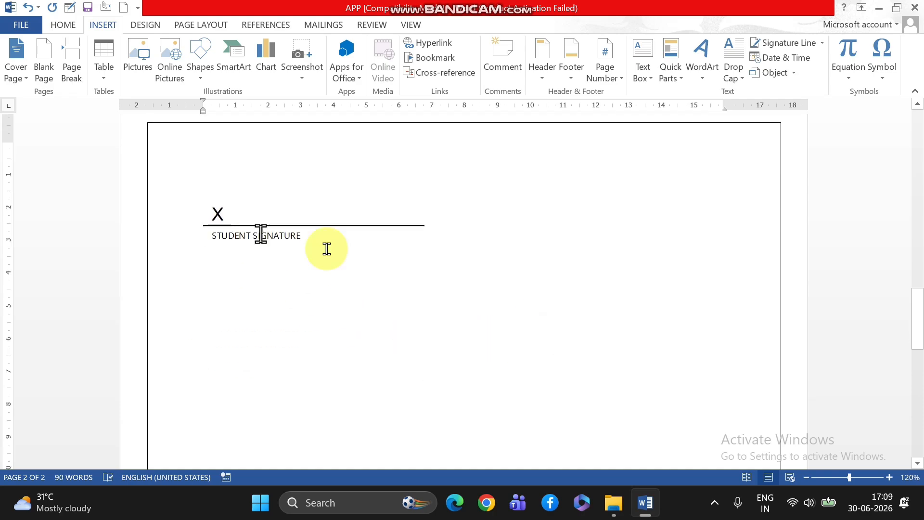
pyautogui.scroll(3, 640, 212)
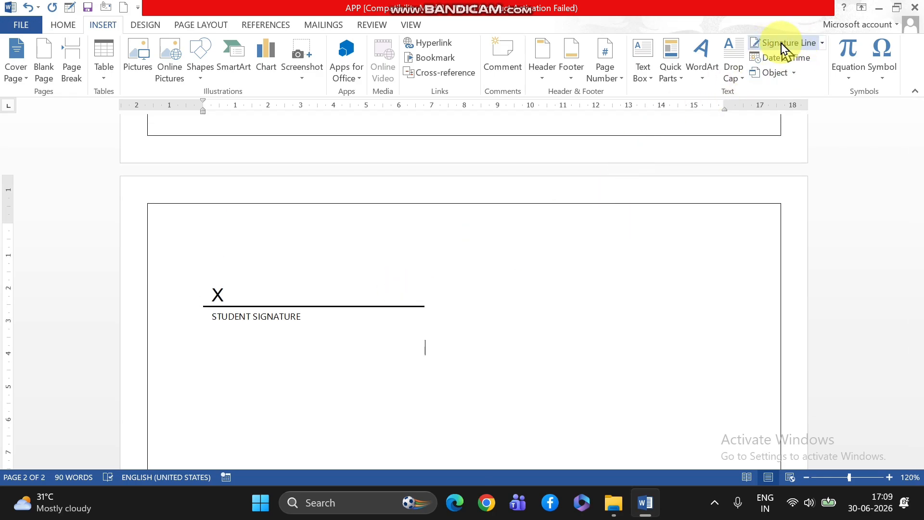
pyautogui.scroll(1, 295, 313)
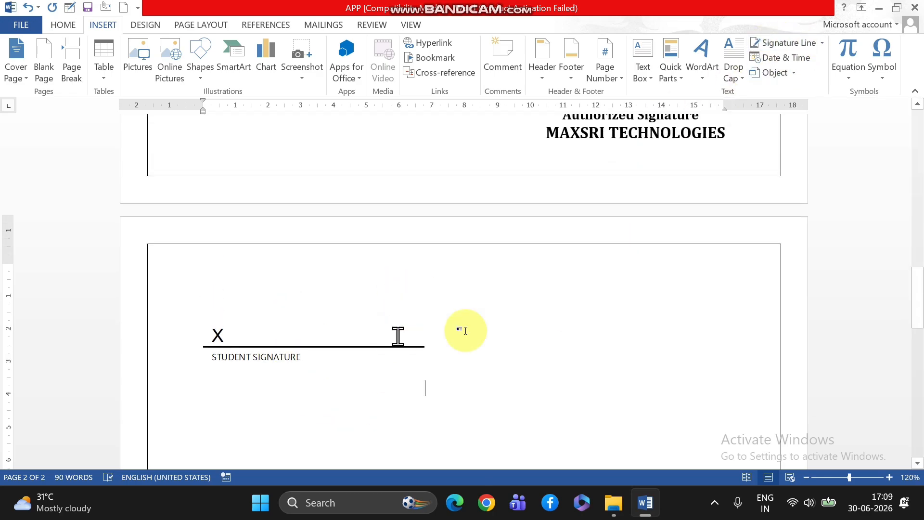
pyautogui.scroll(3, 705, 303)
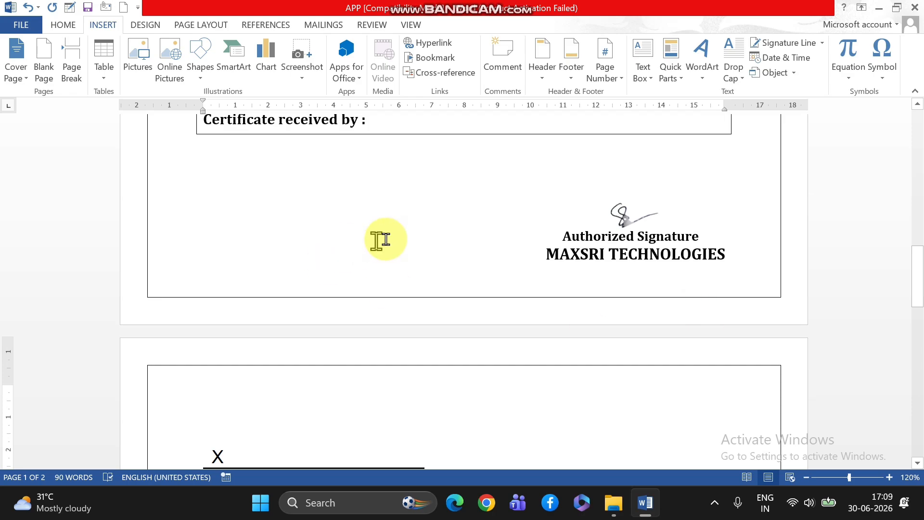
pyautogui.scroll(6, 385, 239)
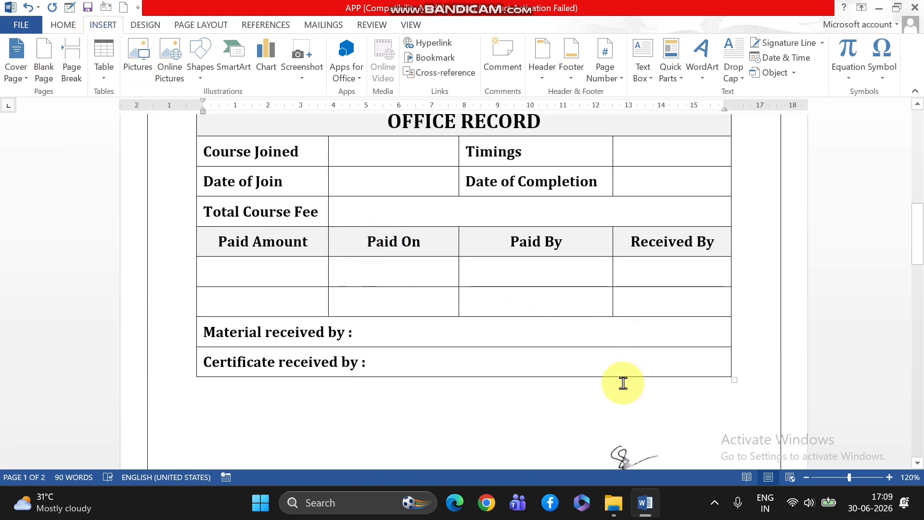
pyautogui.scroll(-6, 623, 383)
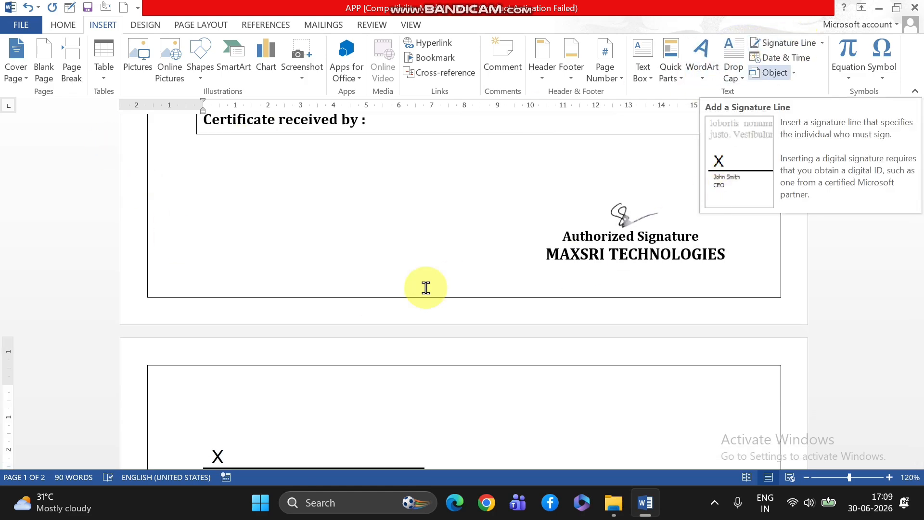
pyautogui.scroll(-2, 344, 396)
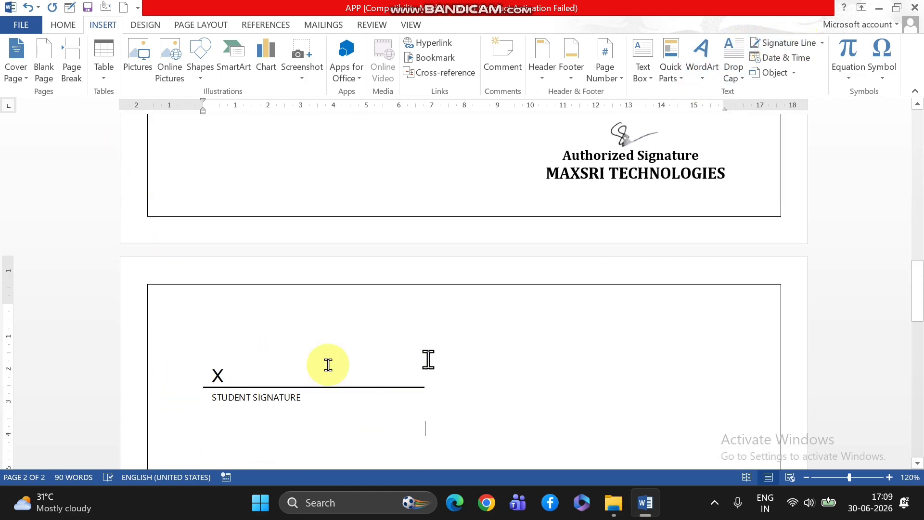
pyautogui.scroll(2, 362, 356)
pyautogui.scroll(10, 363, 356)
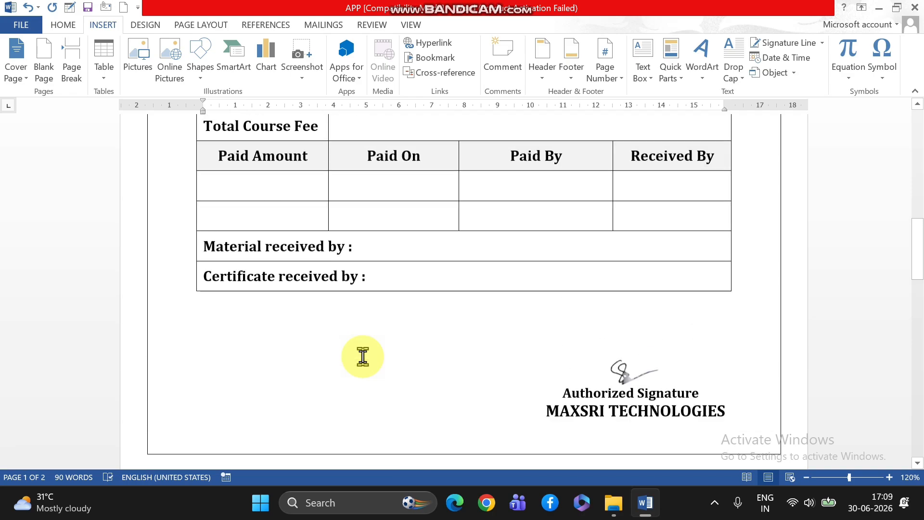
pyautogui.scroll(8, 362, 356)
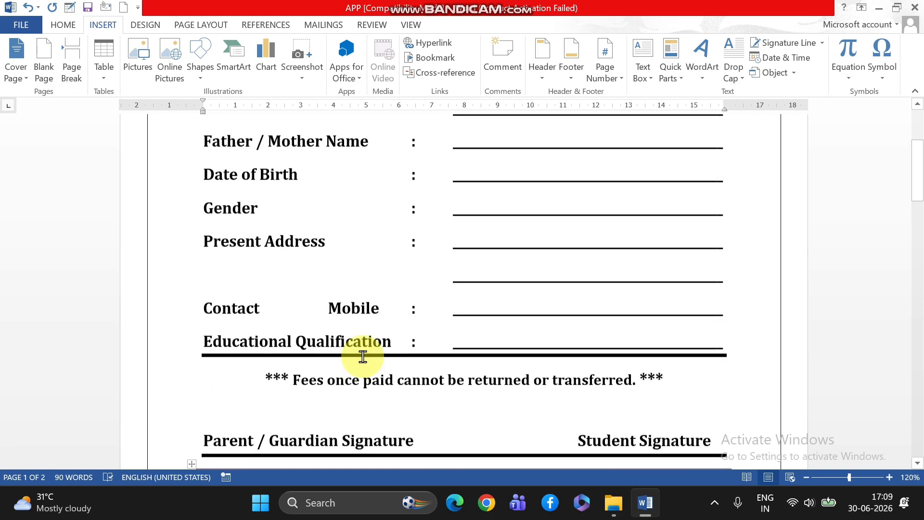
pyautogui.scroll(-15, 366, 363)
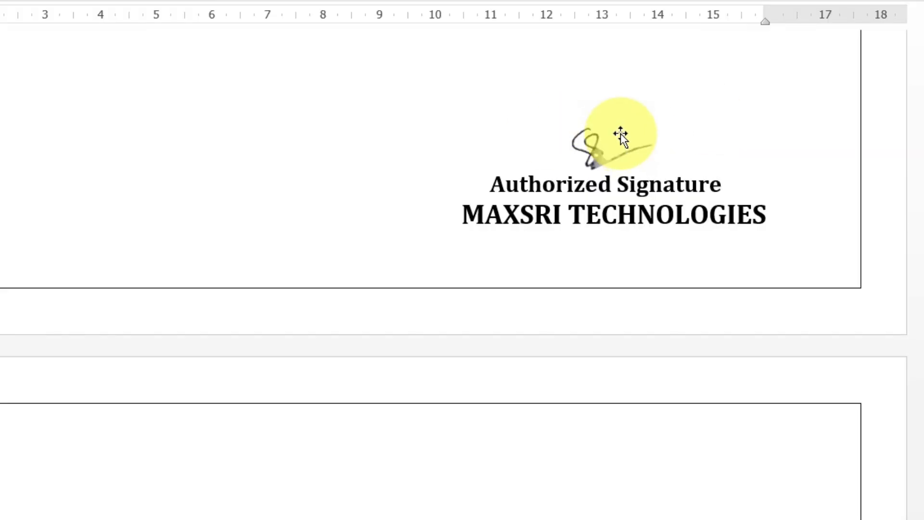
pyautogui.scroll(5, 665, 151)
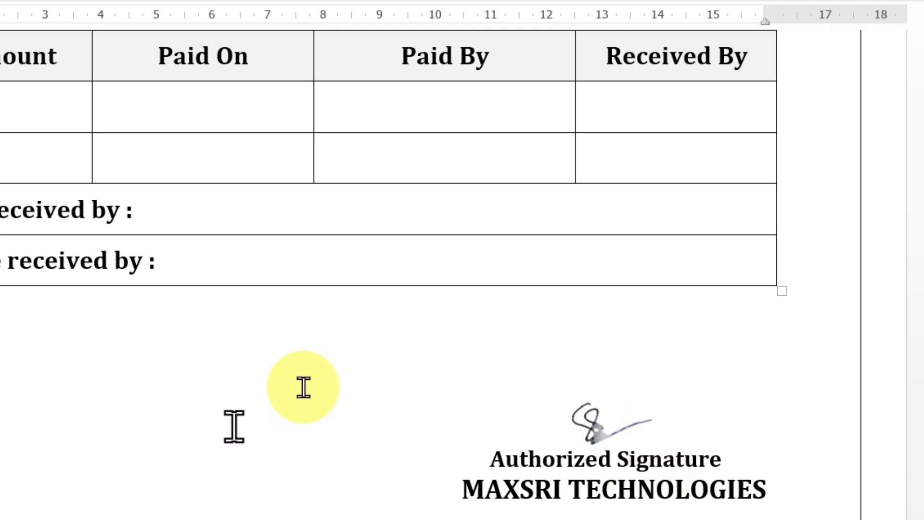
pyautogui.scroll(12, 327, 364)
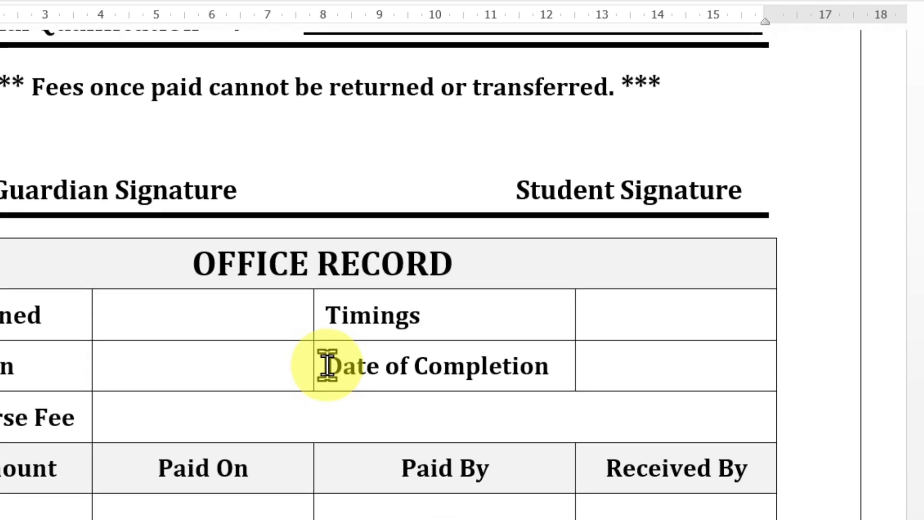
pyautogui.scroll(5, 327, 365)
pyautogui.scroll(-7, 327, 365)
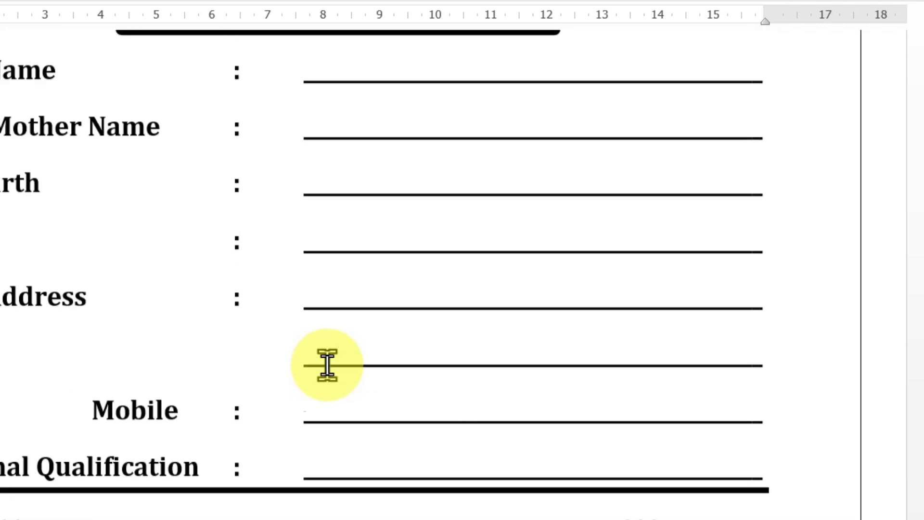
pyautogui.scroll(-12, 327, 364)
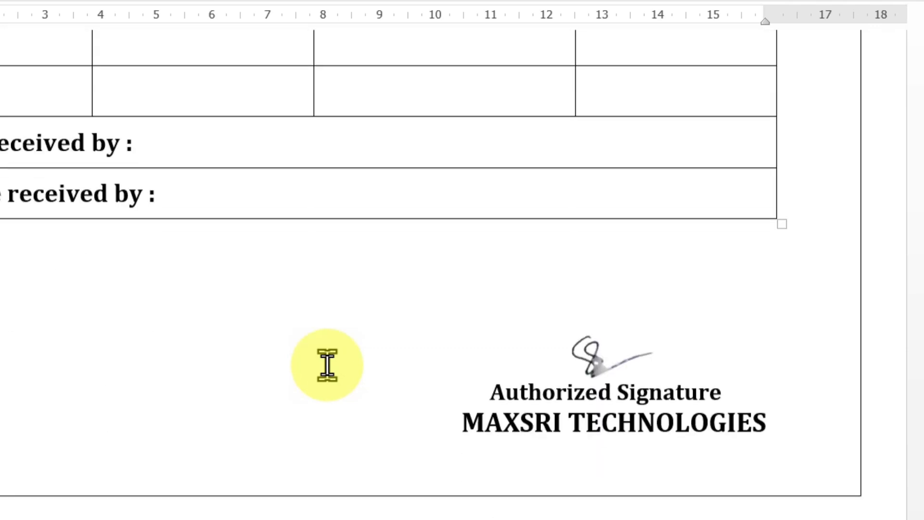